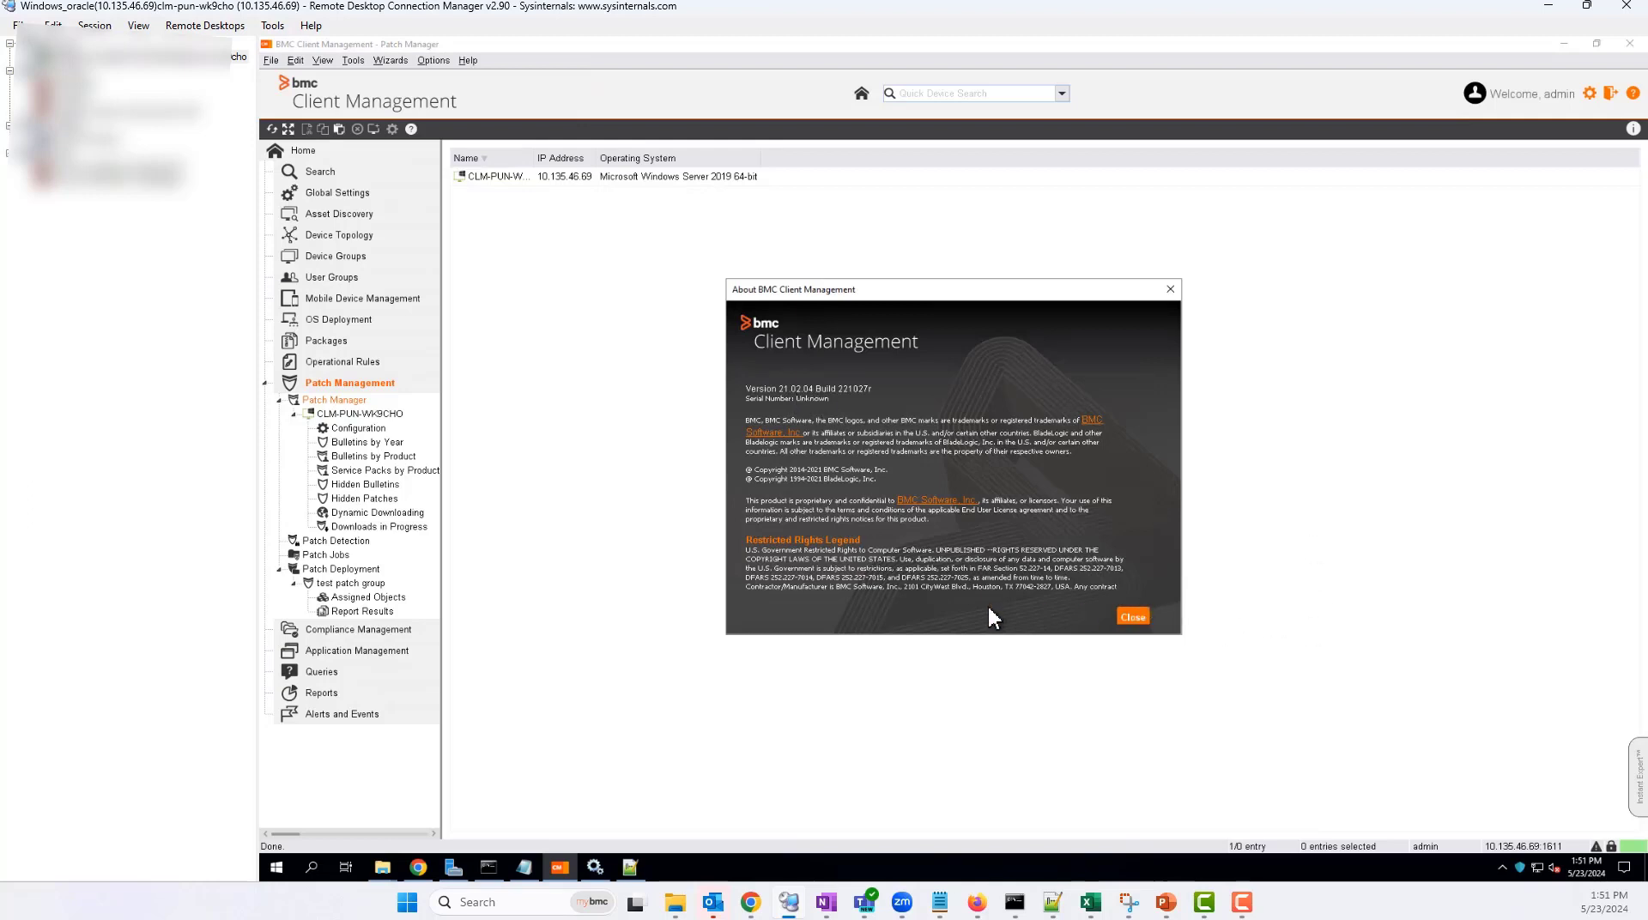
Step: Close the version information and view the patch manager's configuration
click(1130, 618)
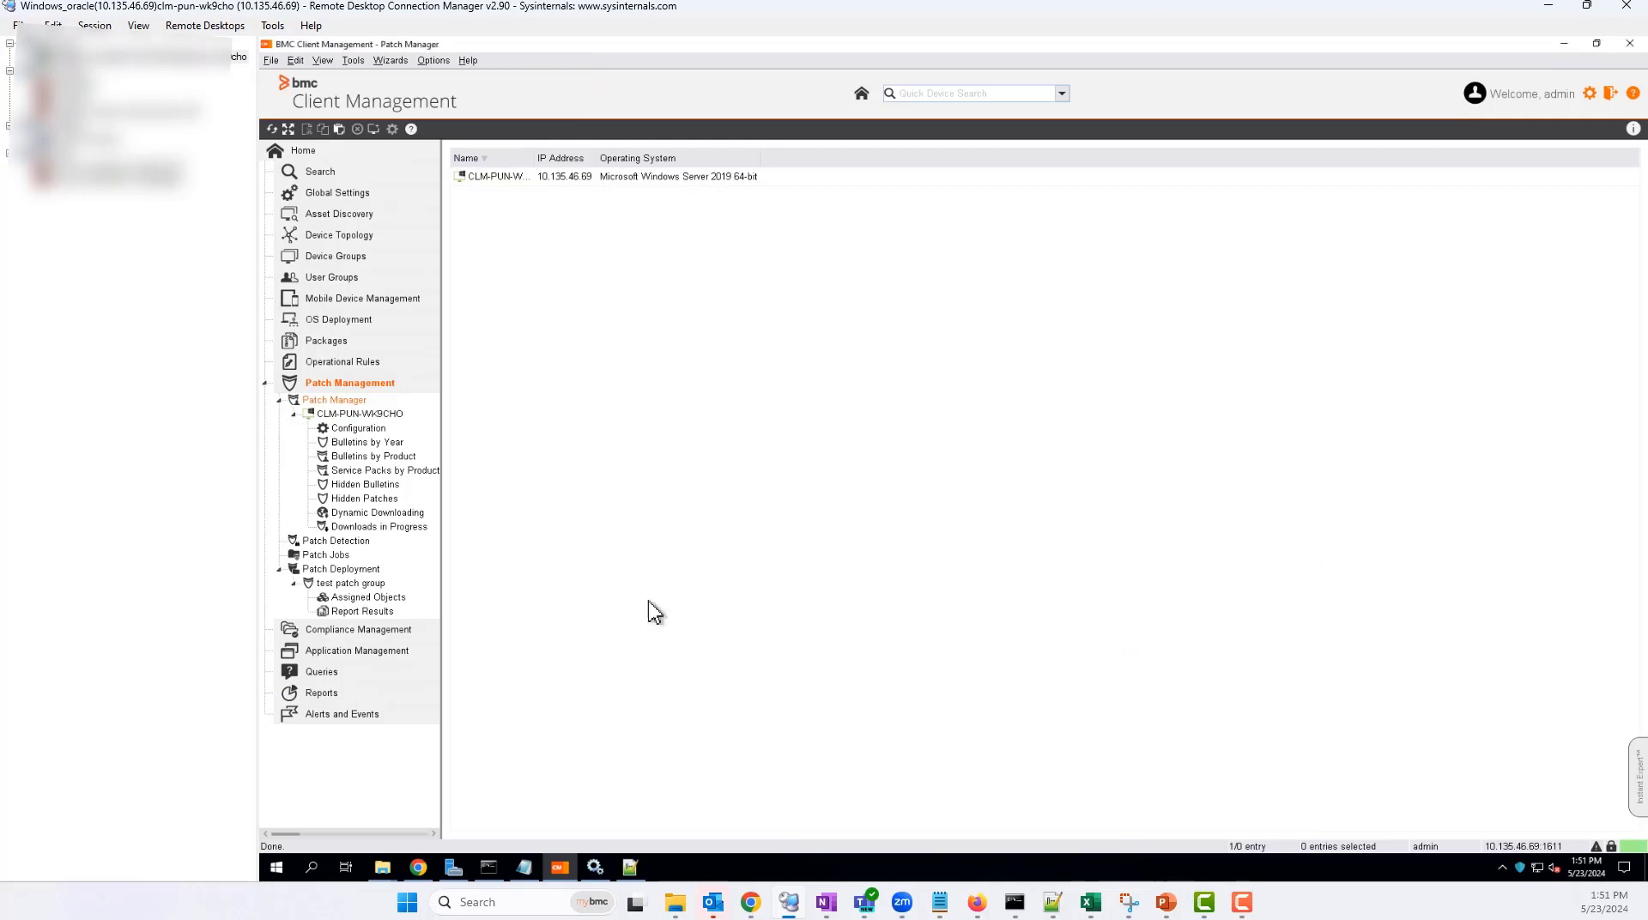
click(358, 428)
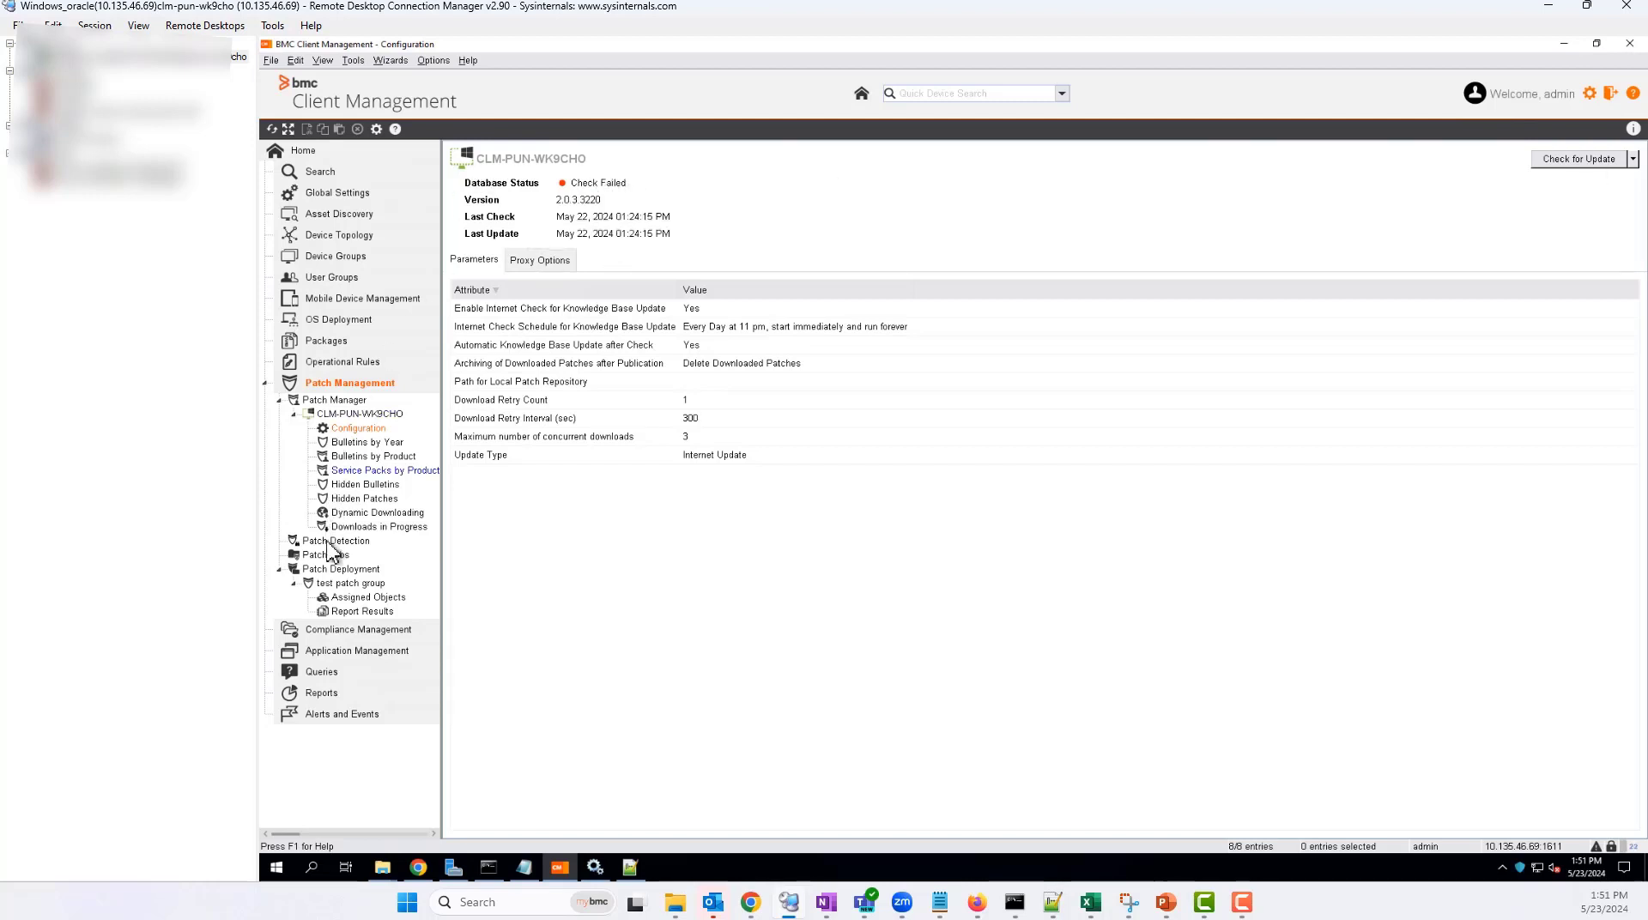
Step: Open the patch selection for test patch group and filter patches by Critical, Important and Moderate severity
click(360, 585)
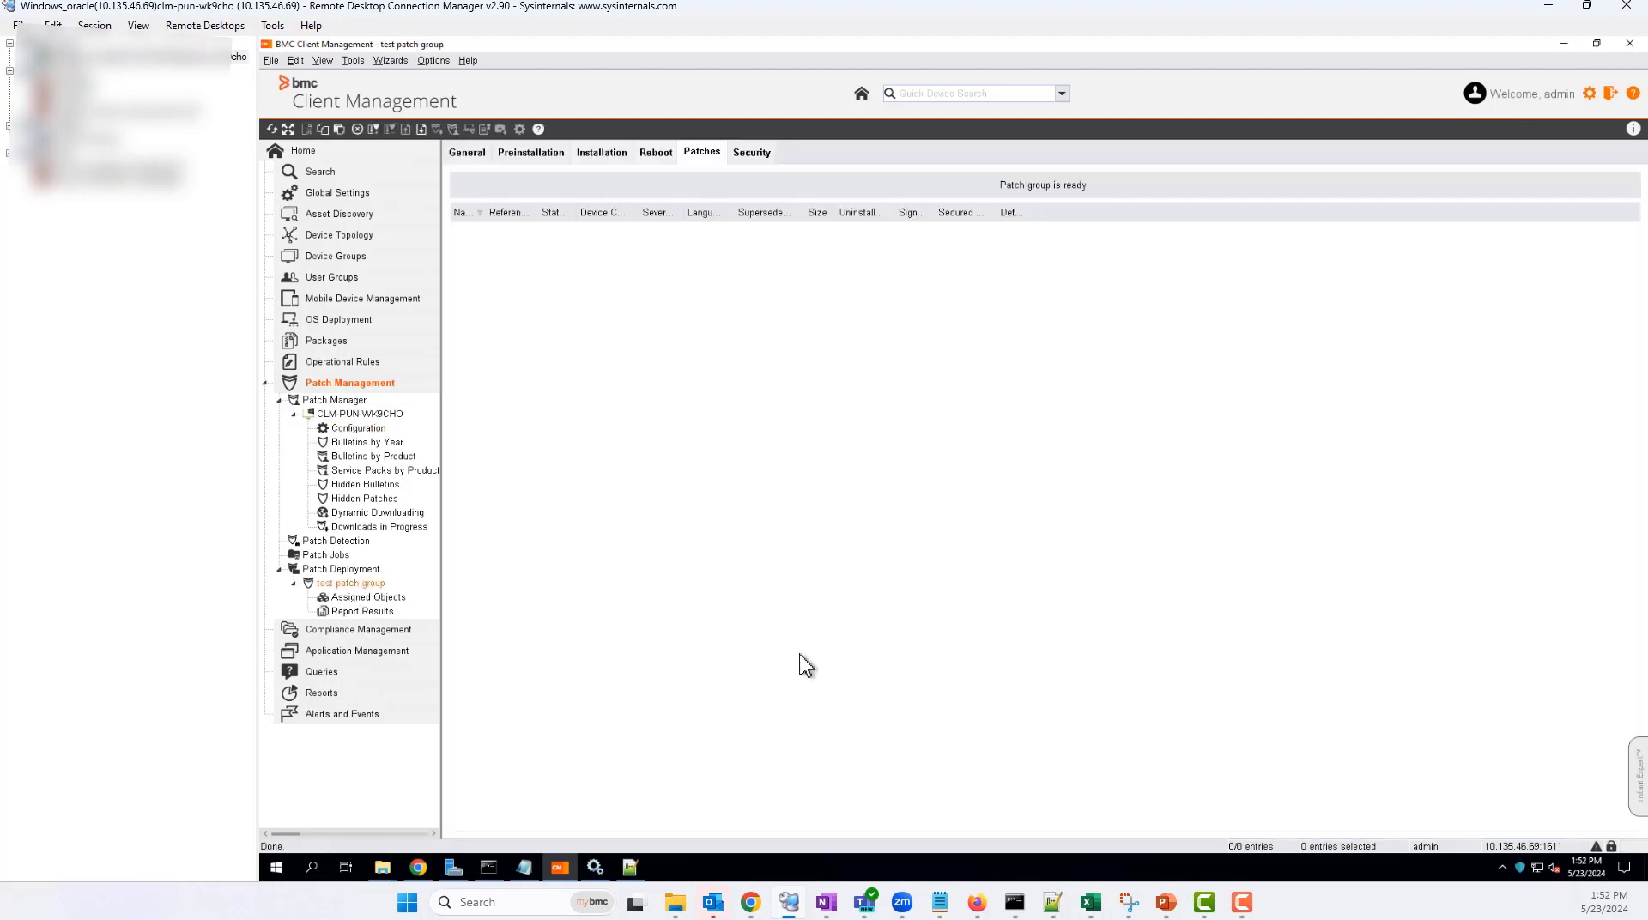
right_click(702, 345)
click(754, 453)
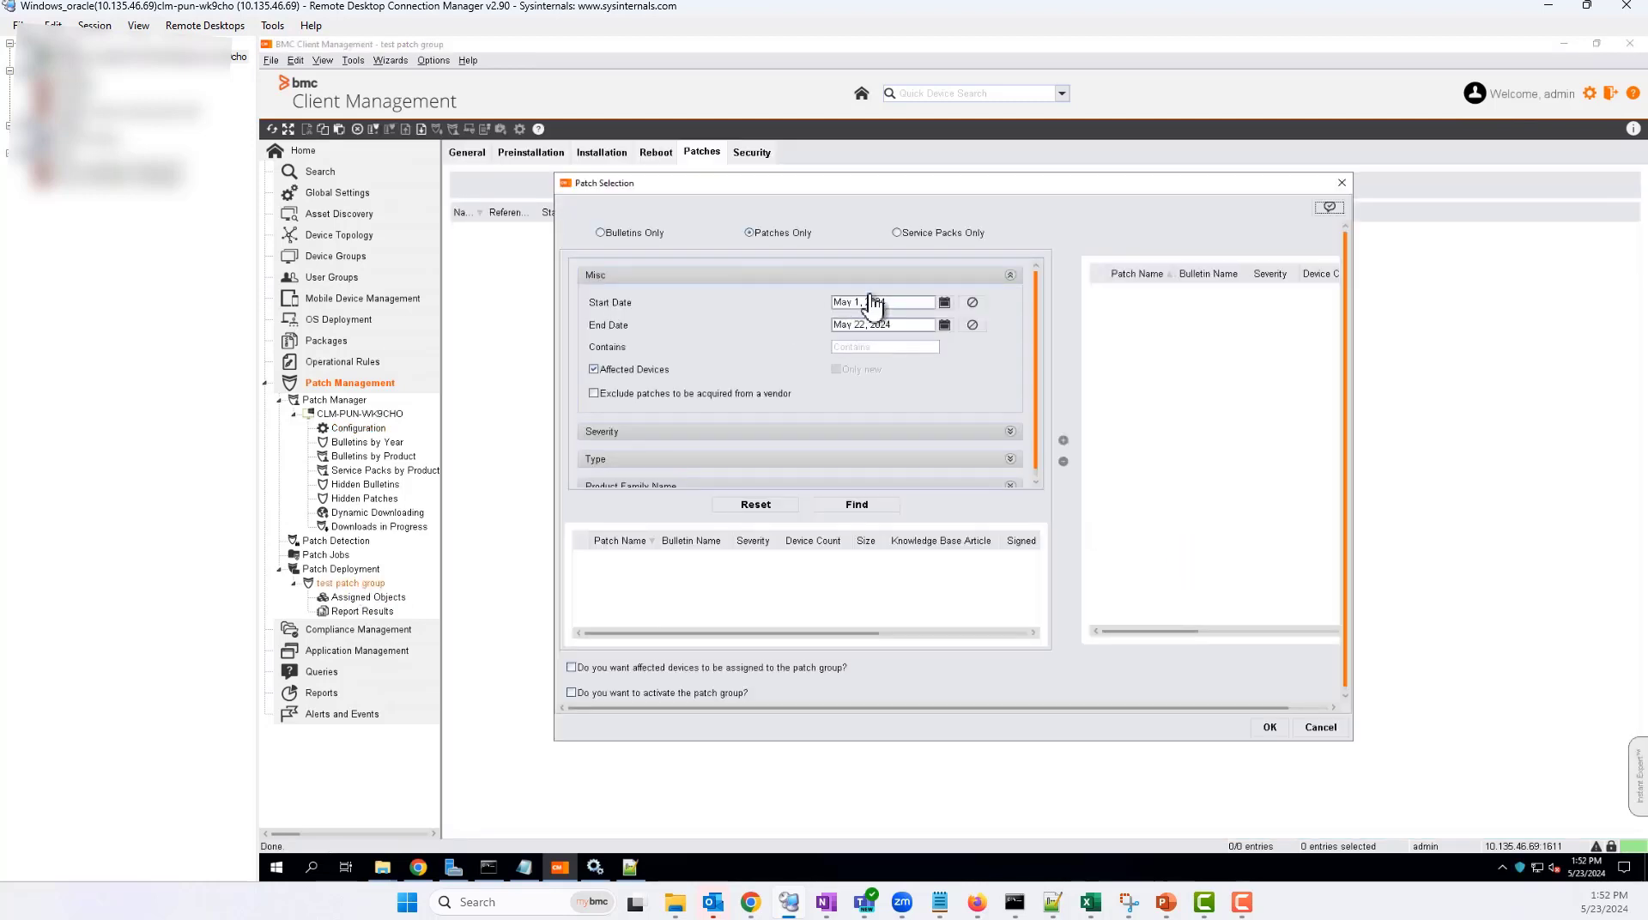
click(762, 432)
scroll(853, 449, down, 1)
click(594, 405)
click(594, 428)
click(593, 453)
scroll(839, 465, down, 1)
scroll(839, 464, down, 1)
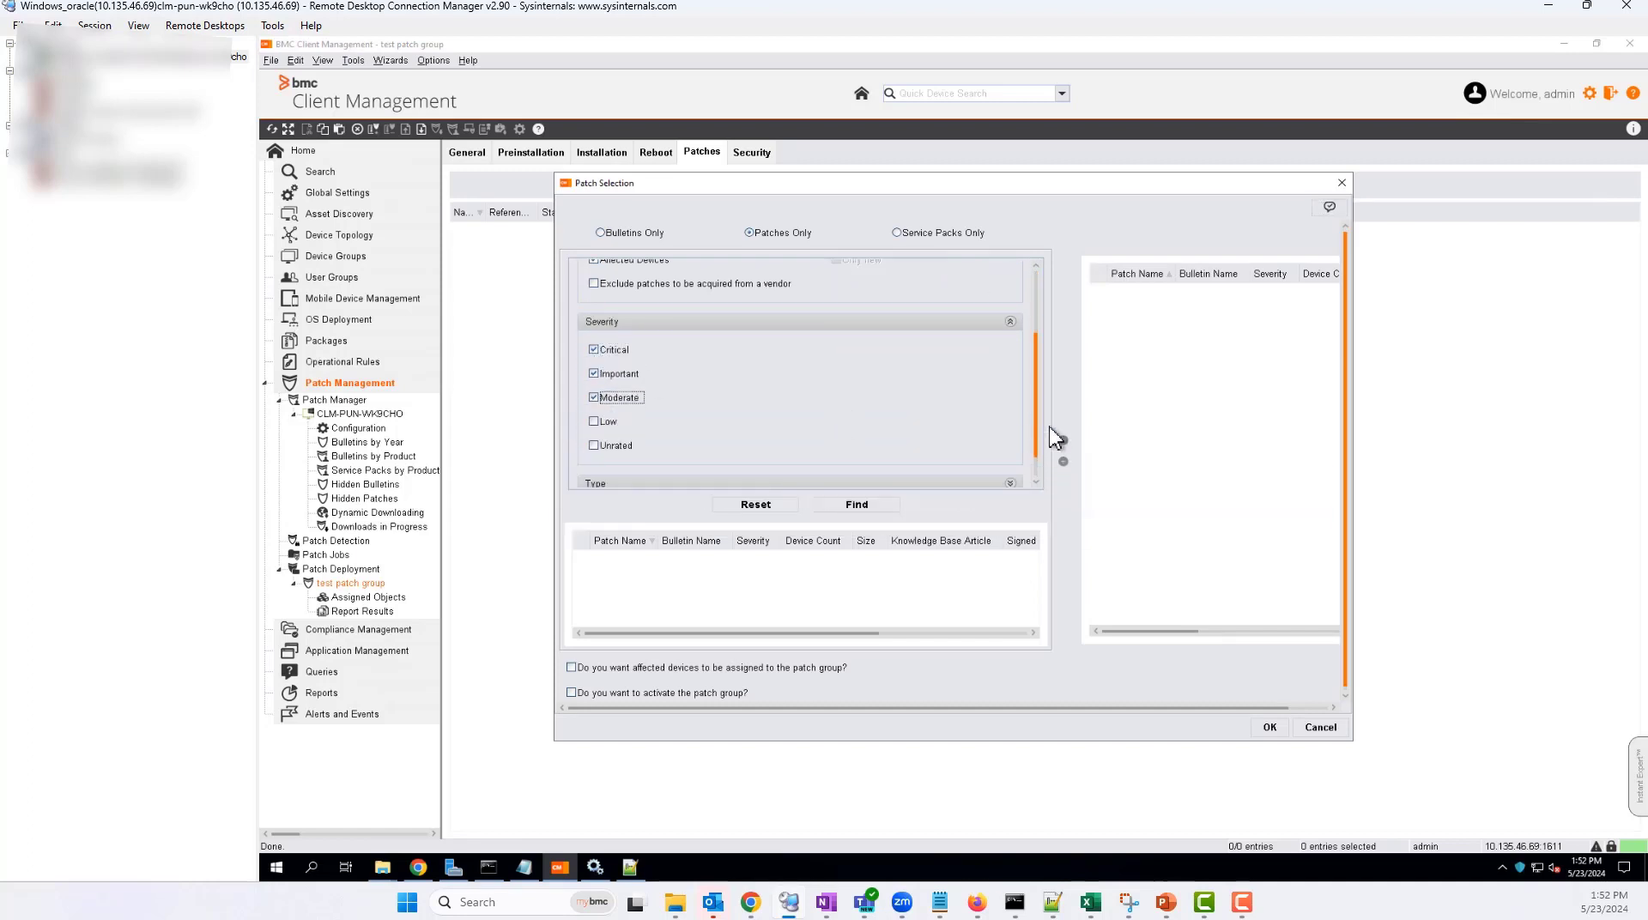
Step: Search for Security and Non Security Patches across all product families, and cancel the patch selection
scroll(754, 417, down, 1)
click(640, 457)
click(627, 482)
scroll(806, 423, down, 1)
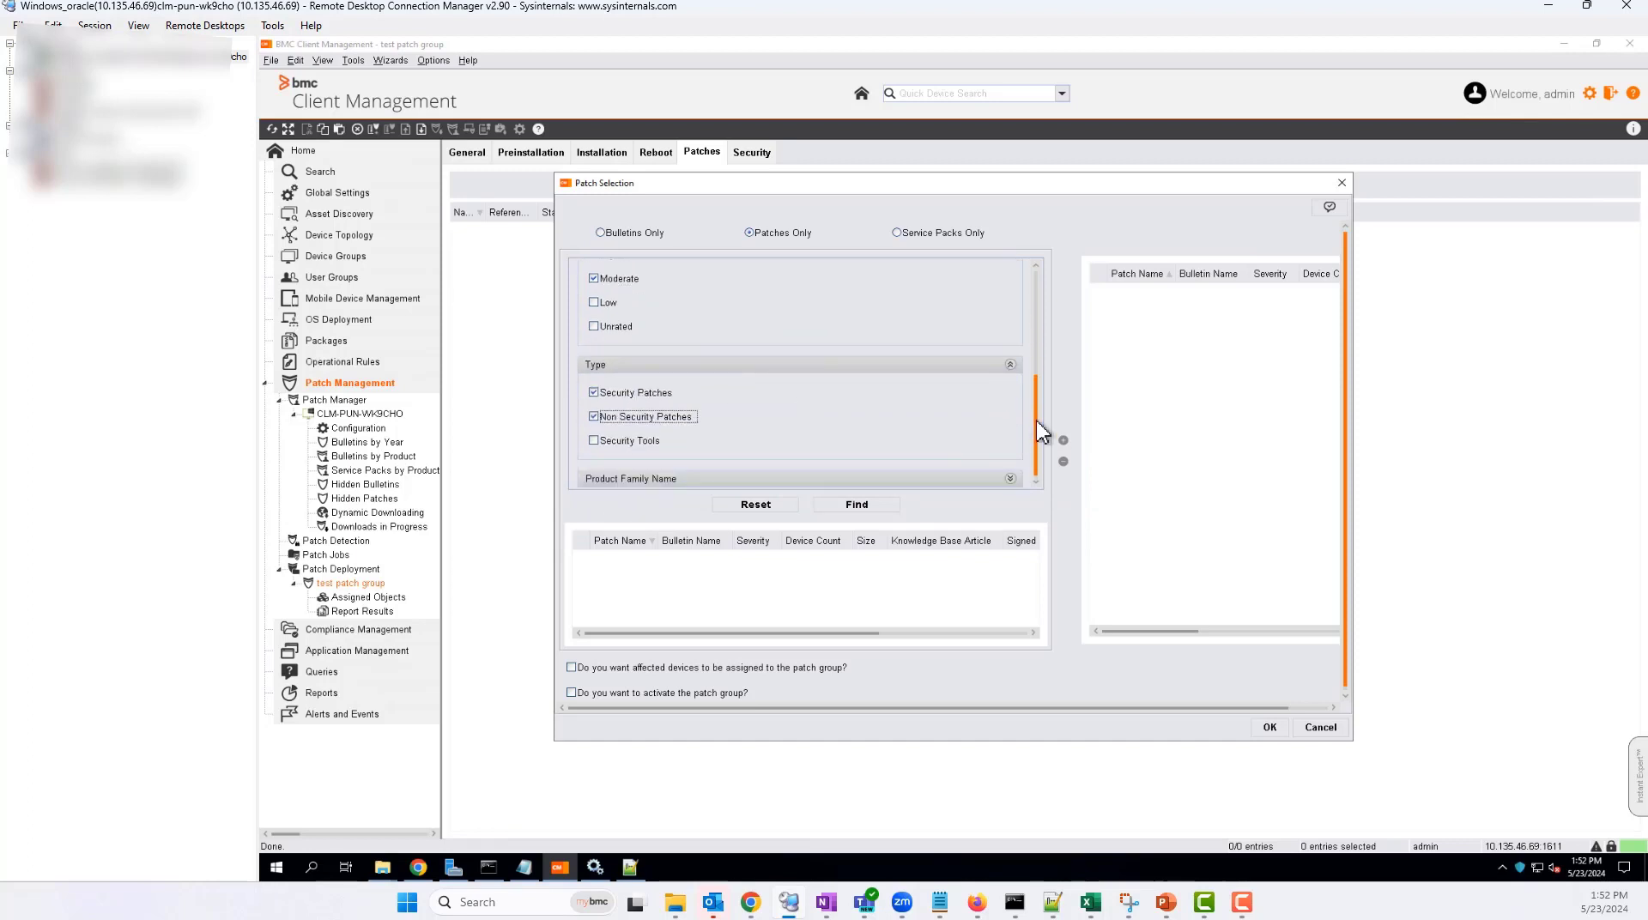
click(854, 506)
click(928, 485)
scroll(735, 429, down, 1)
scroll(735, 440, down, 1)
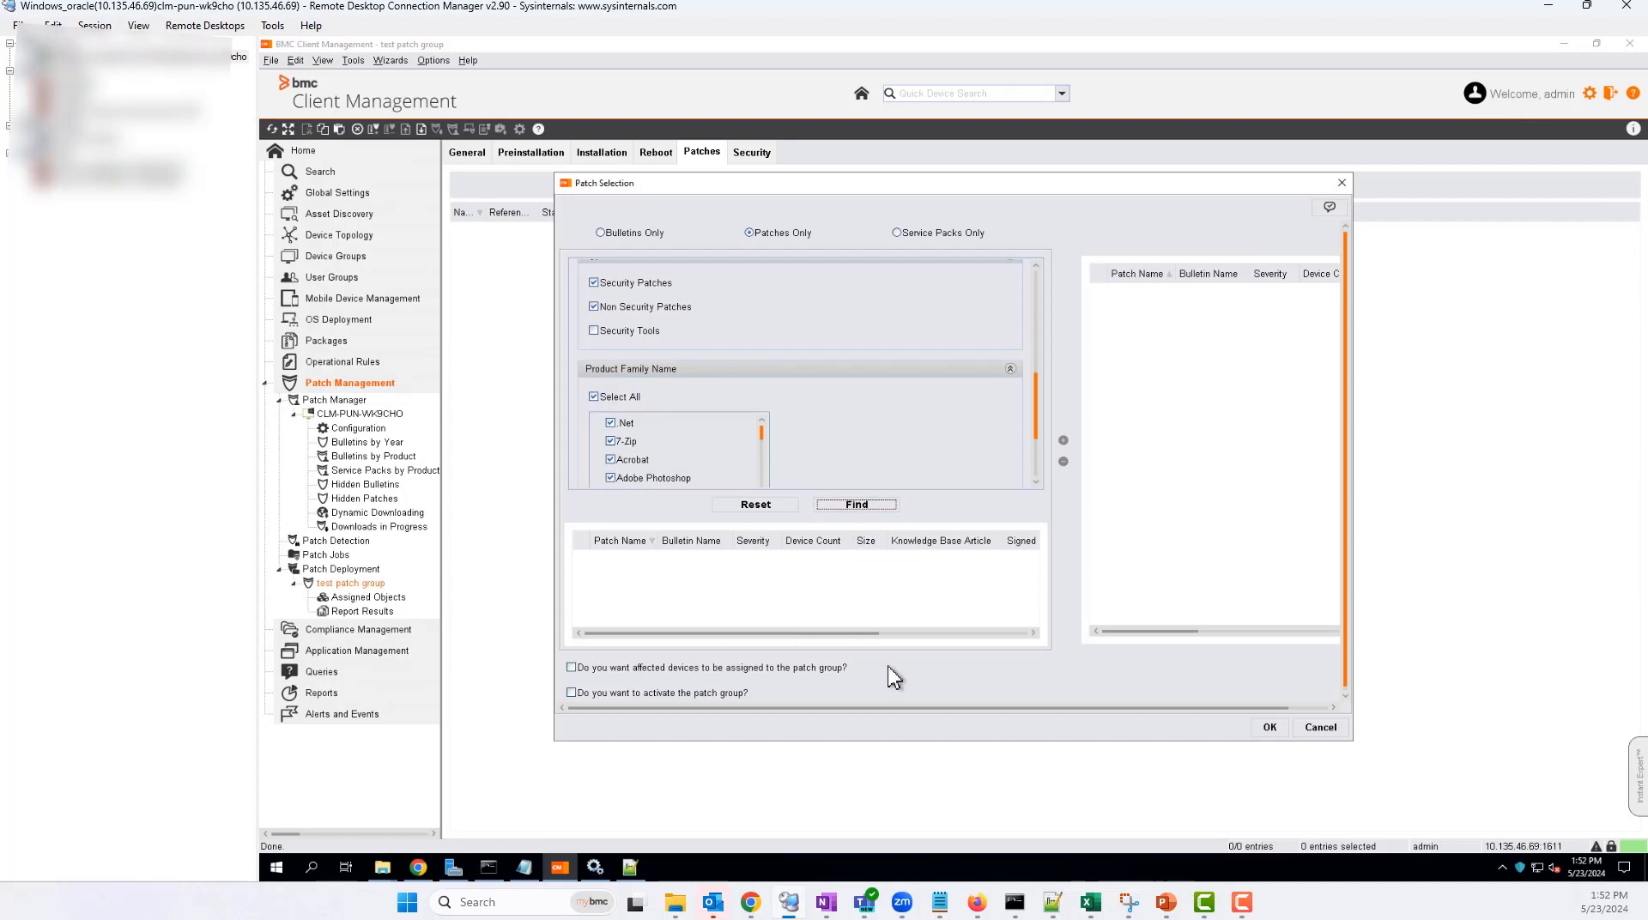
click(1321, 728)
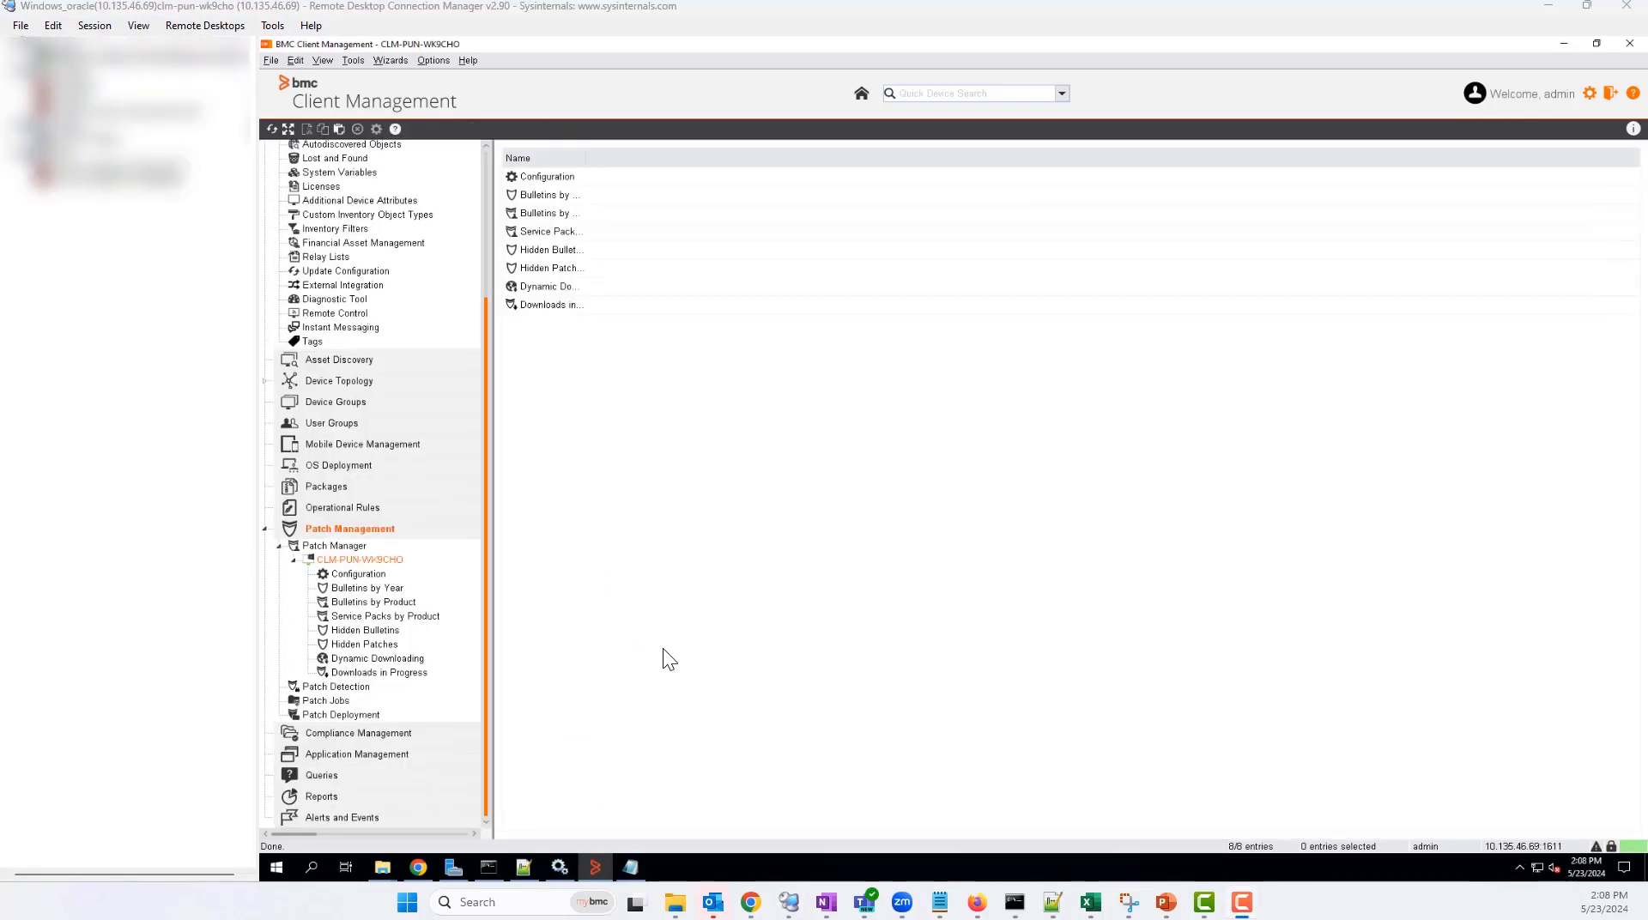
Step: Switch to Services and stop the BMC Client Management Agent service
click(374, 598)
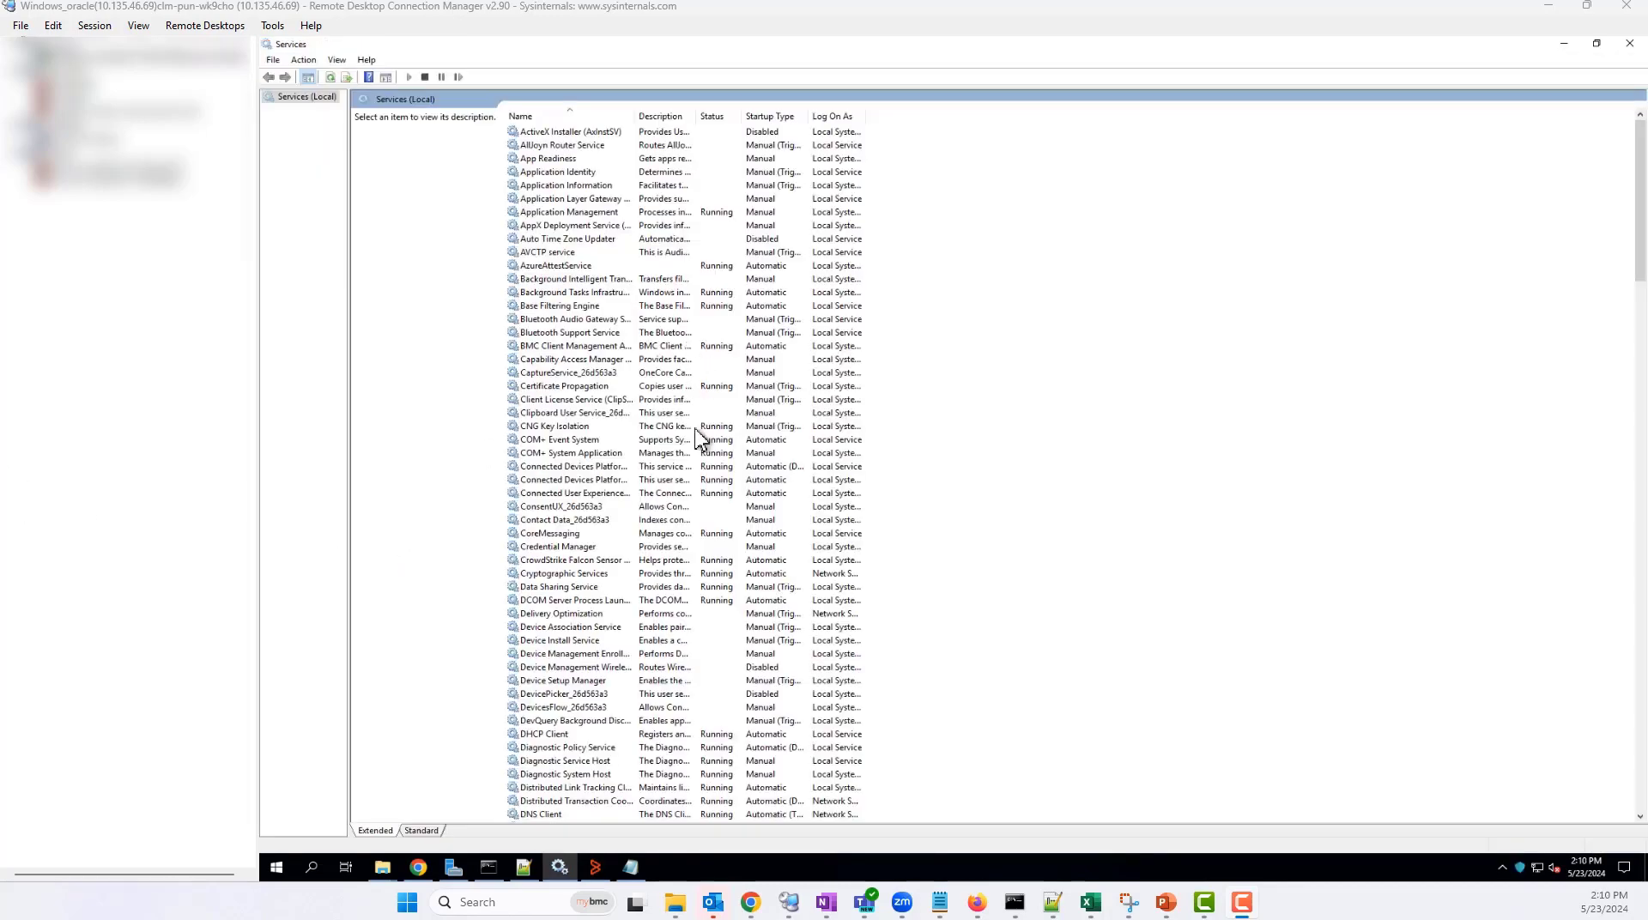
click(546, 347)
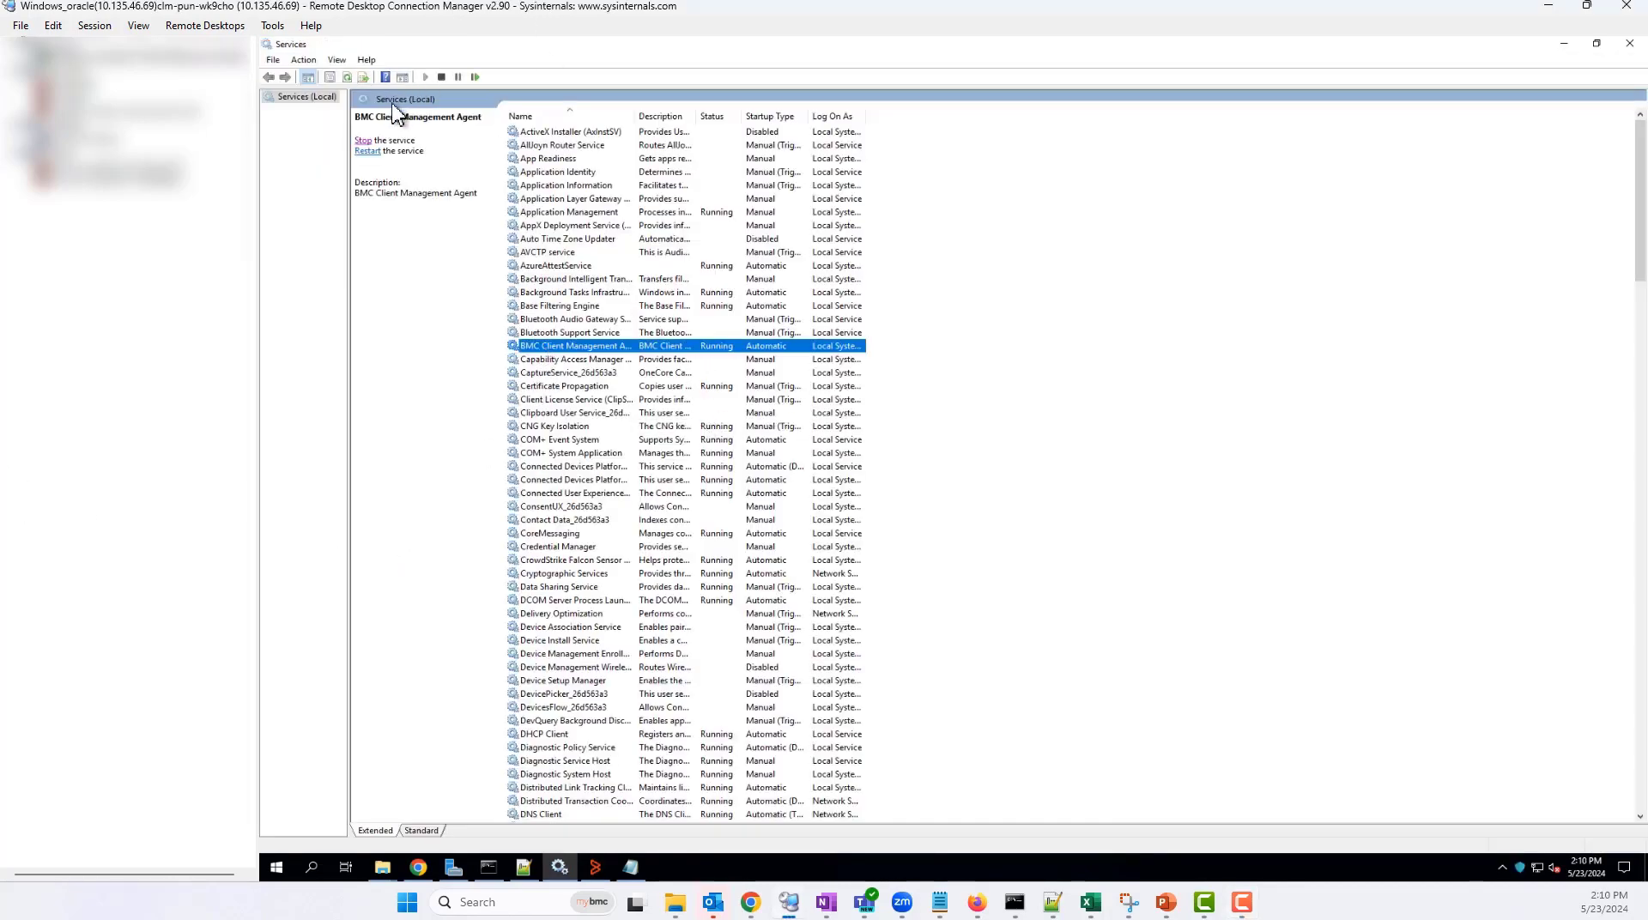
click(367, 151)
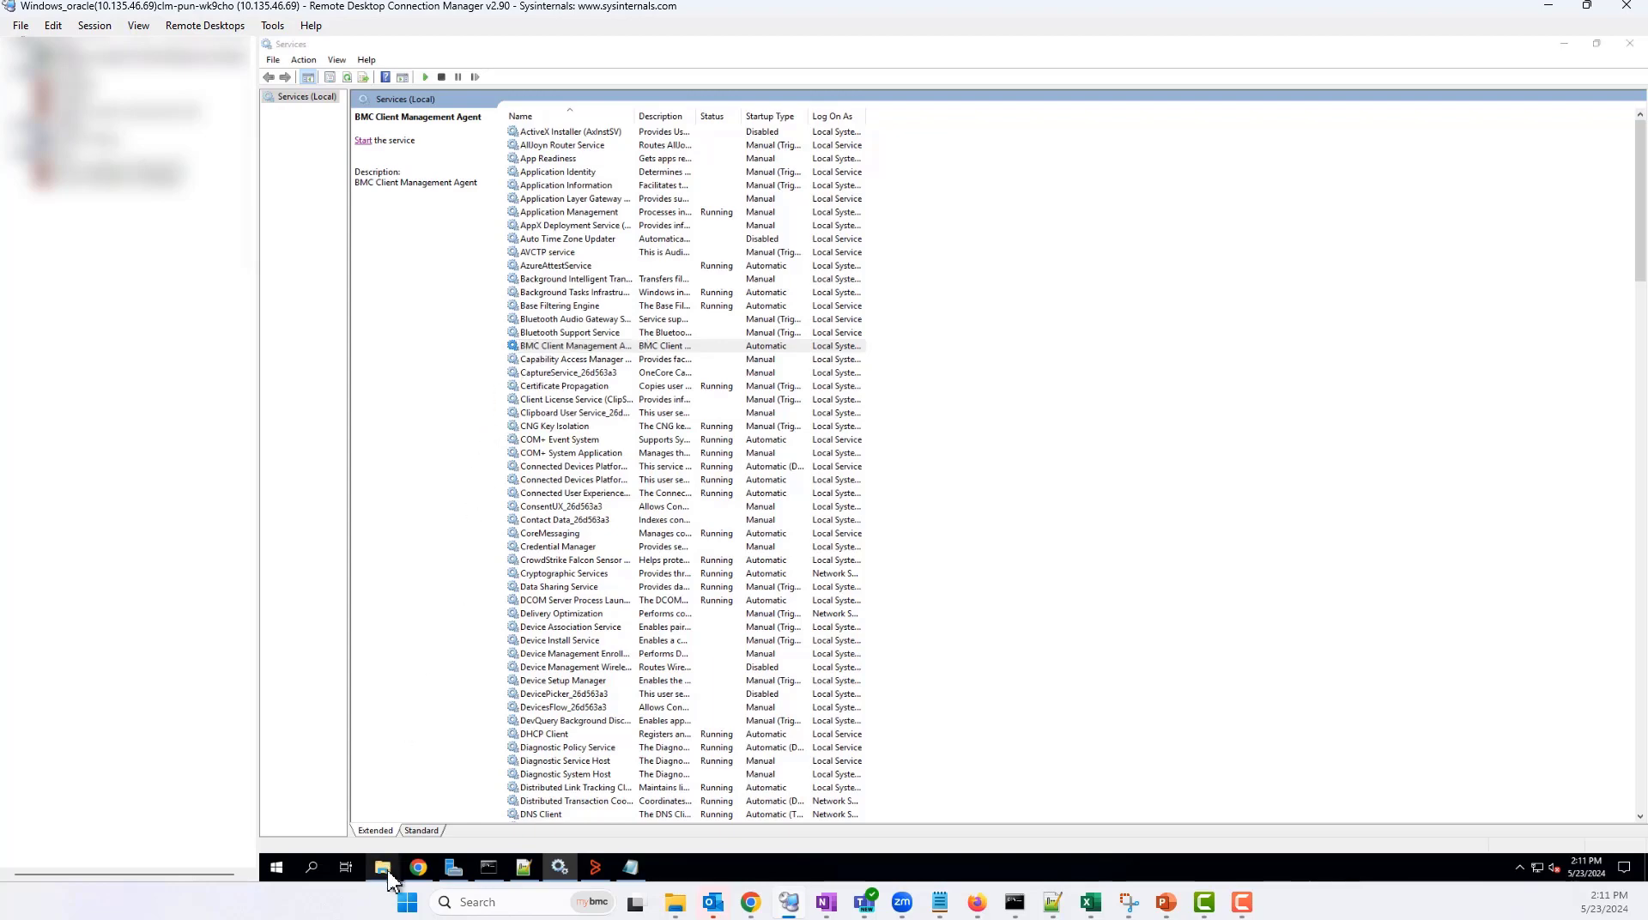
Step: Open PatchManagementPremium.ini from the Master config folder in Notepad++
mouse_move(385, 870)
click(369, 820)
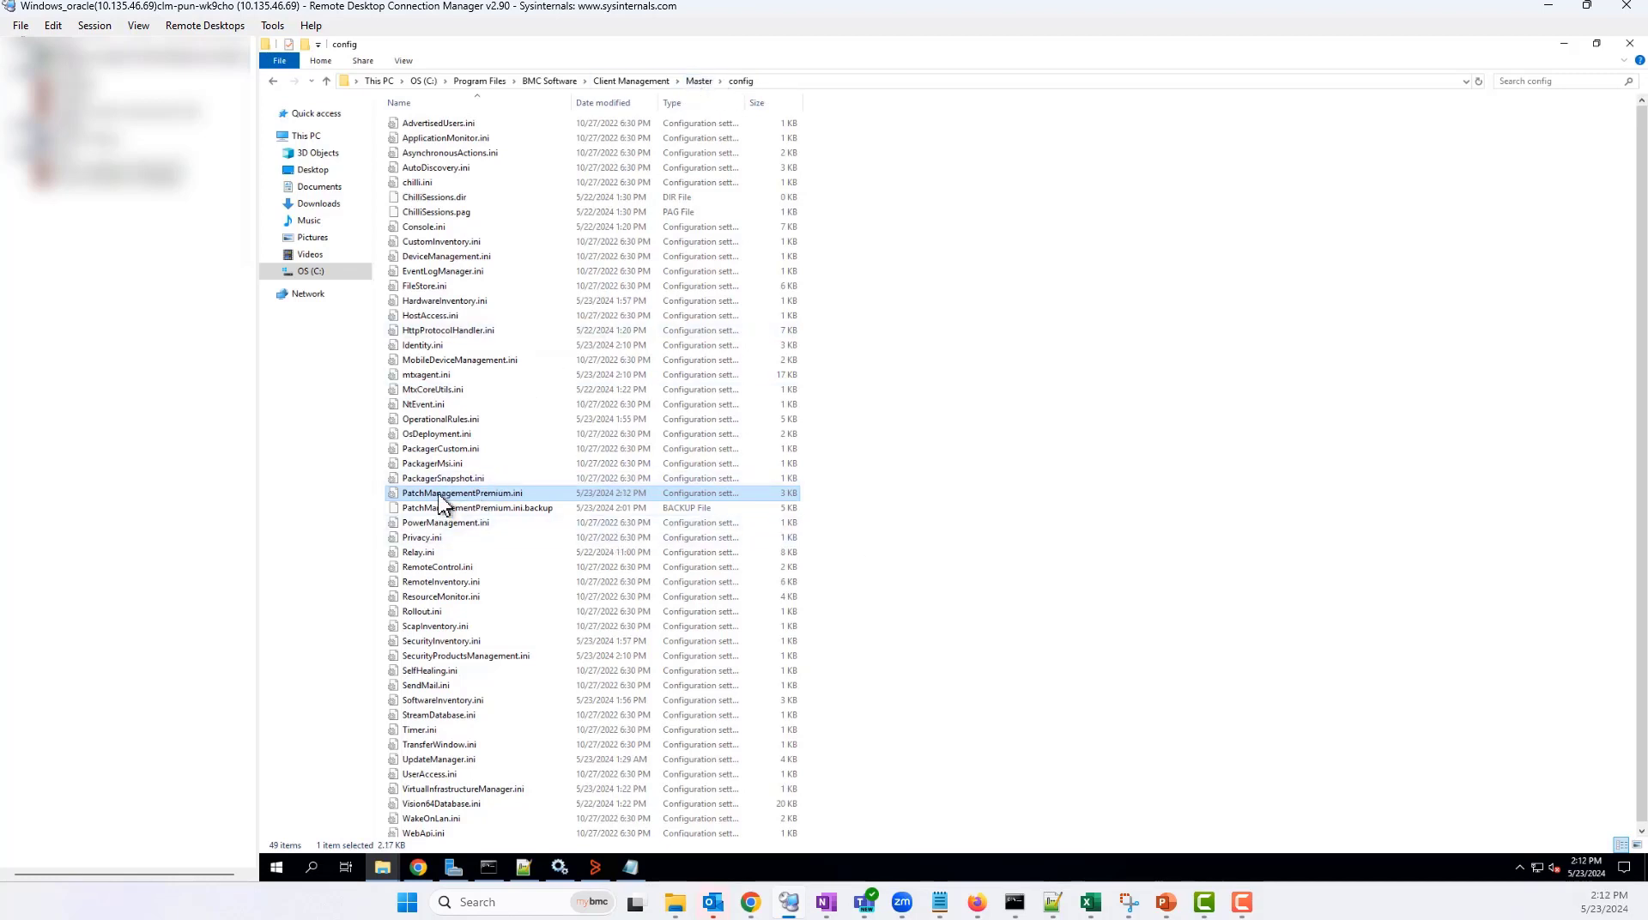
right_click(513, 498)
click(580, 552)
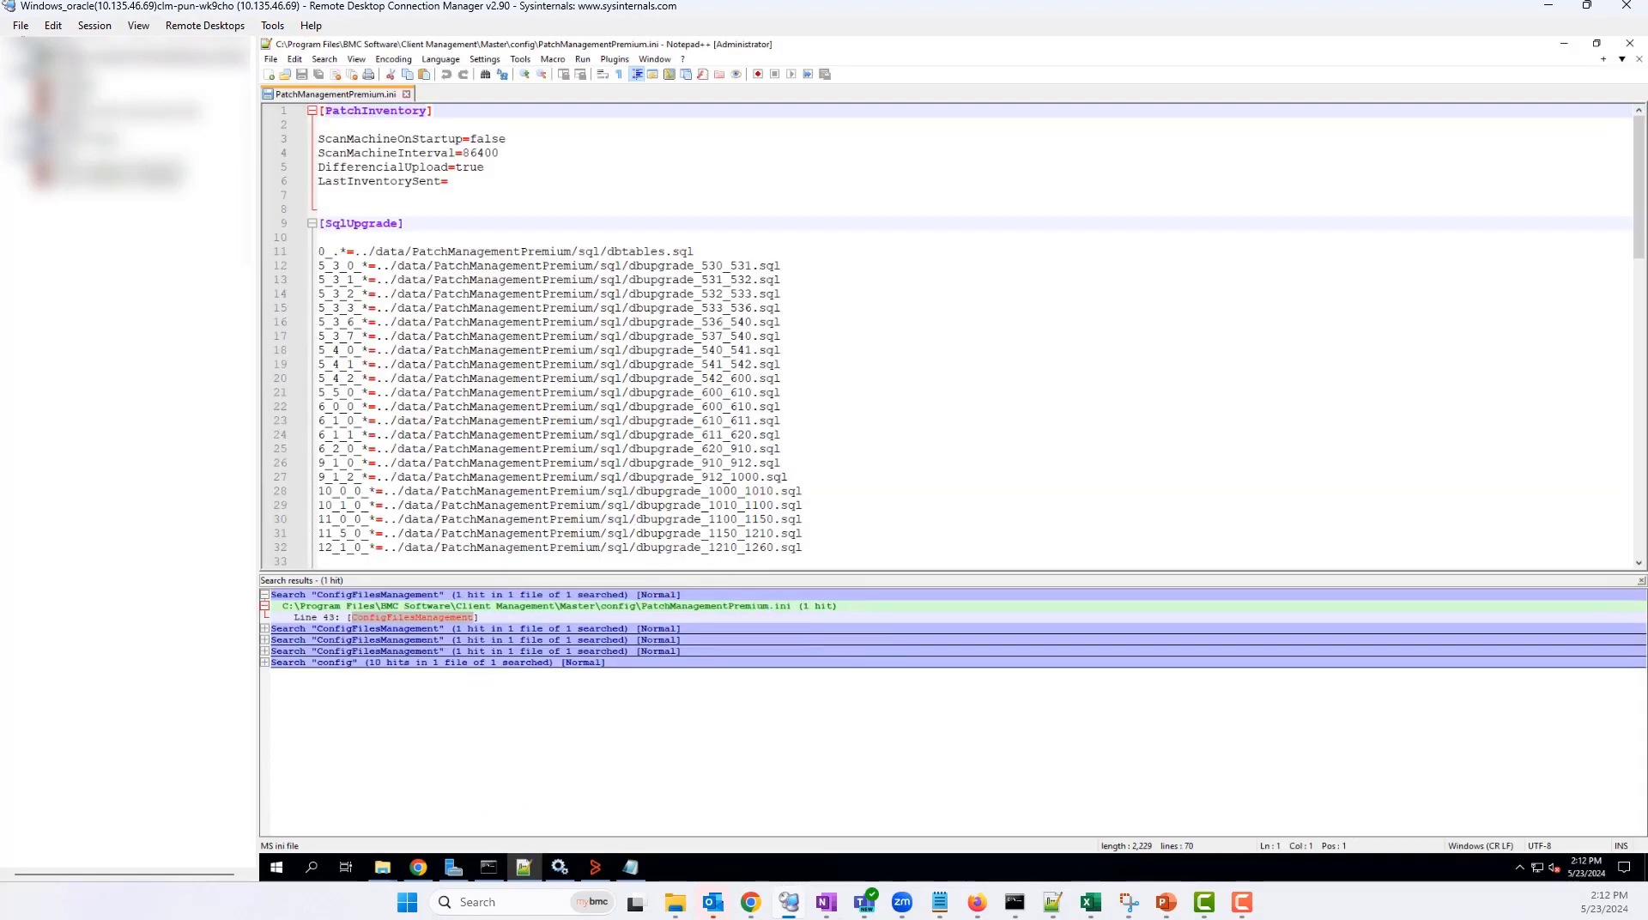
Step: Copy ConfigFilesManagement from the Notepad notes and locate that section in PatchManagementPremium.ini
click(630, 868)
click(592, 219)
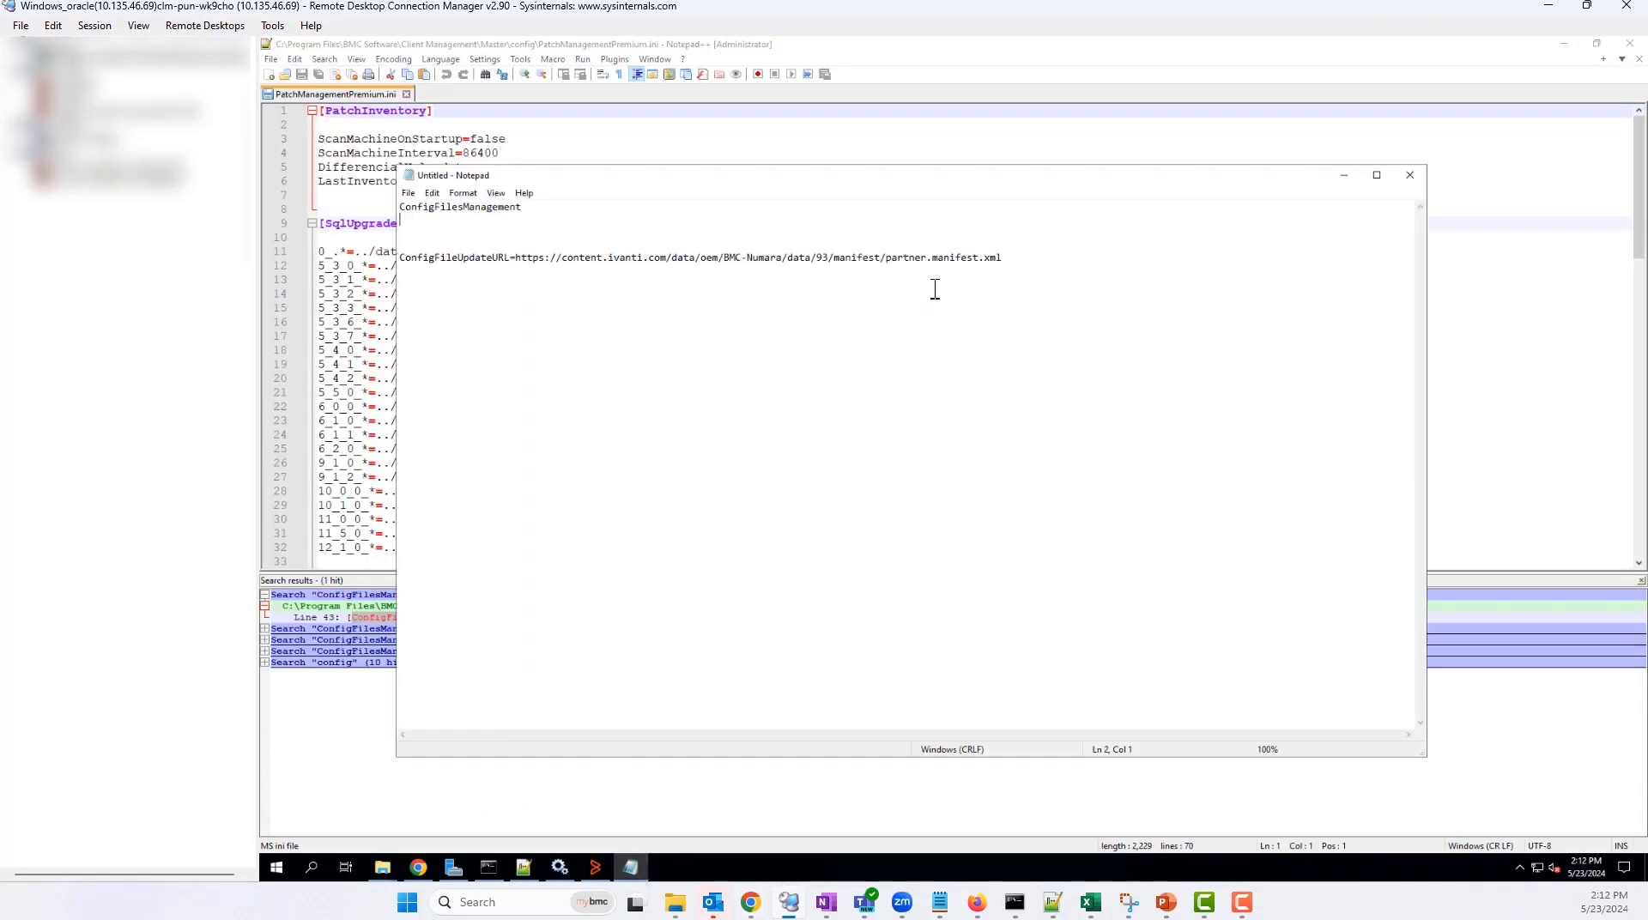
drag(524, 208, 399, 208)
key(ctrl+c)
click(380, 280)
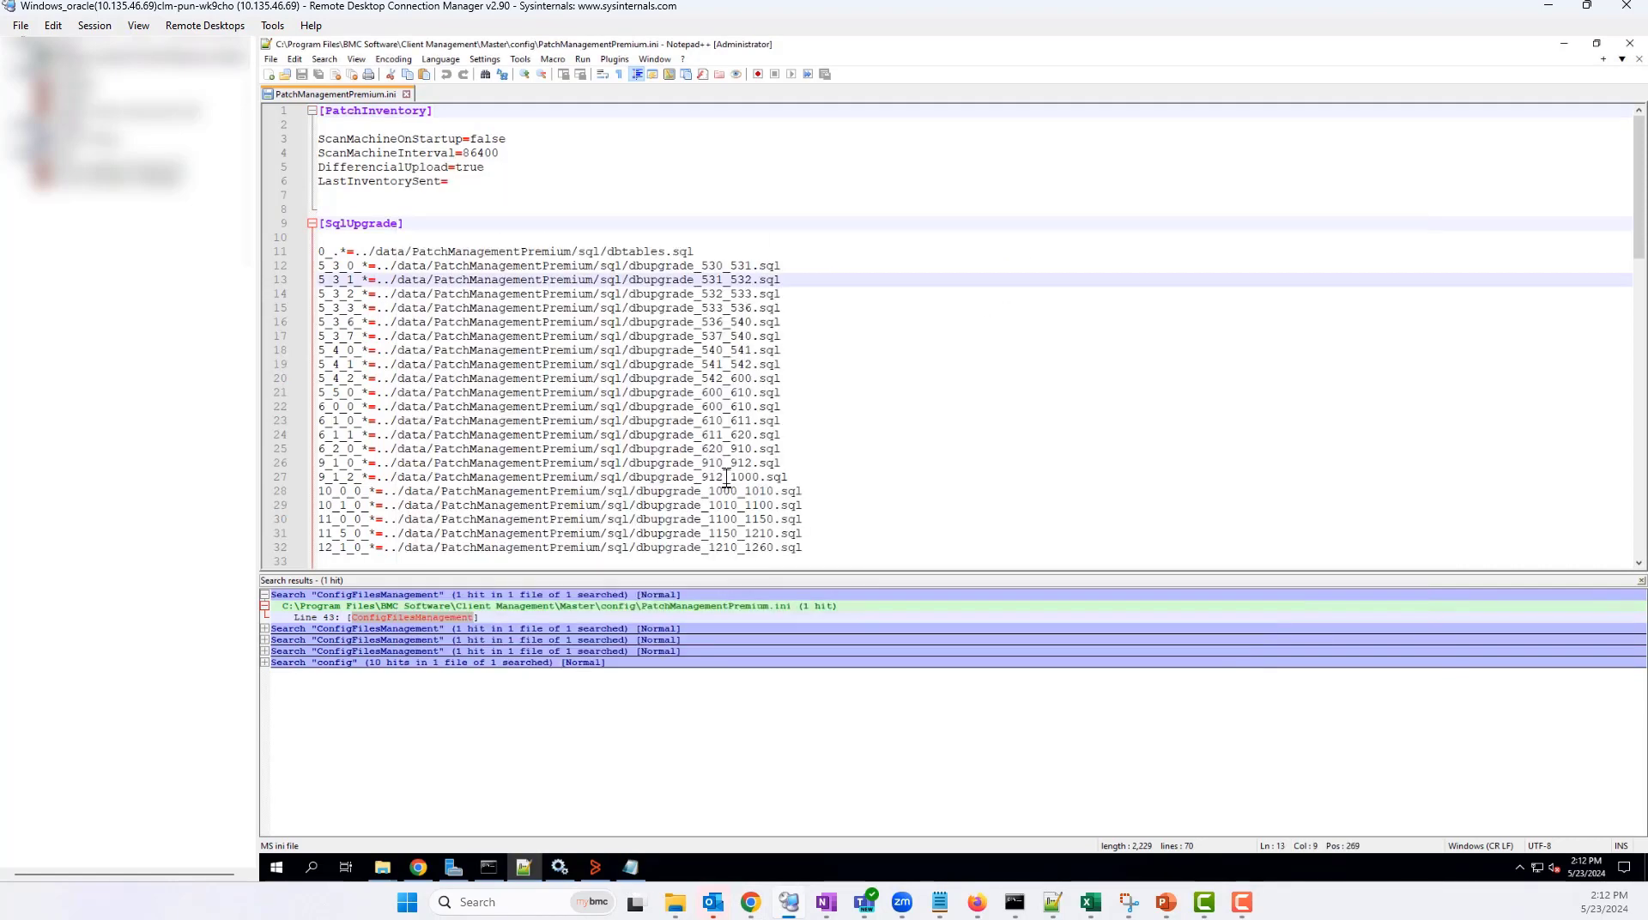
key(ctrl+f)
key(ctrl+v)
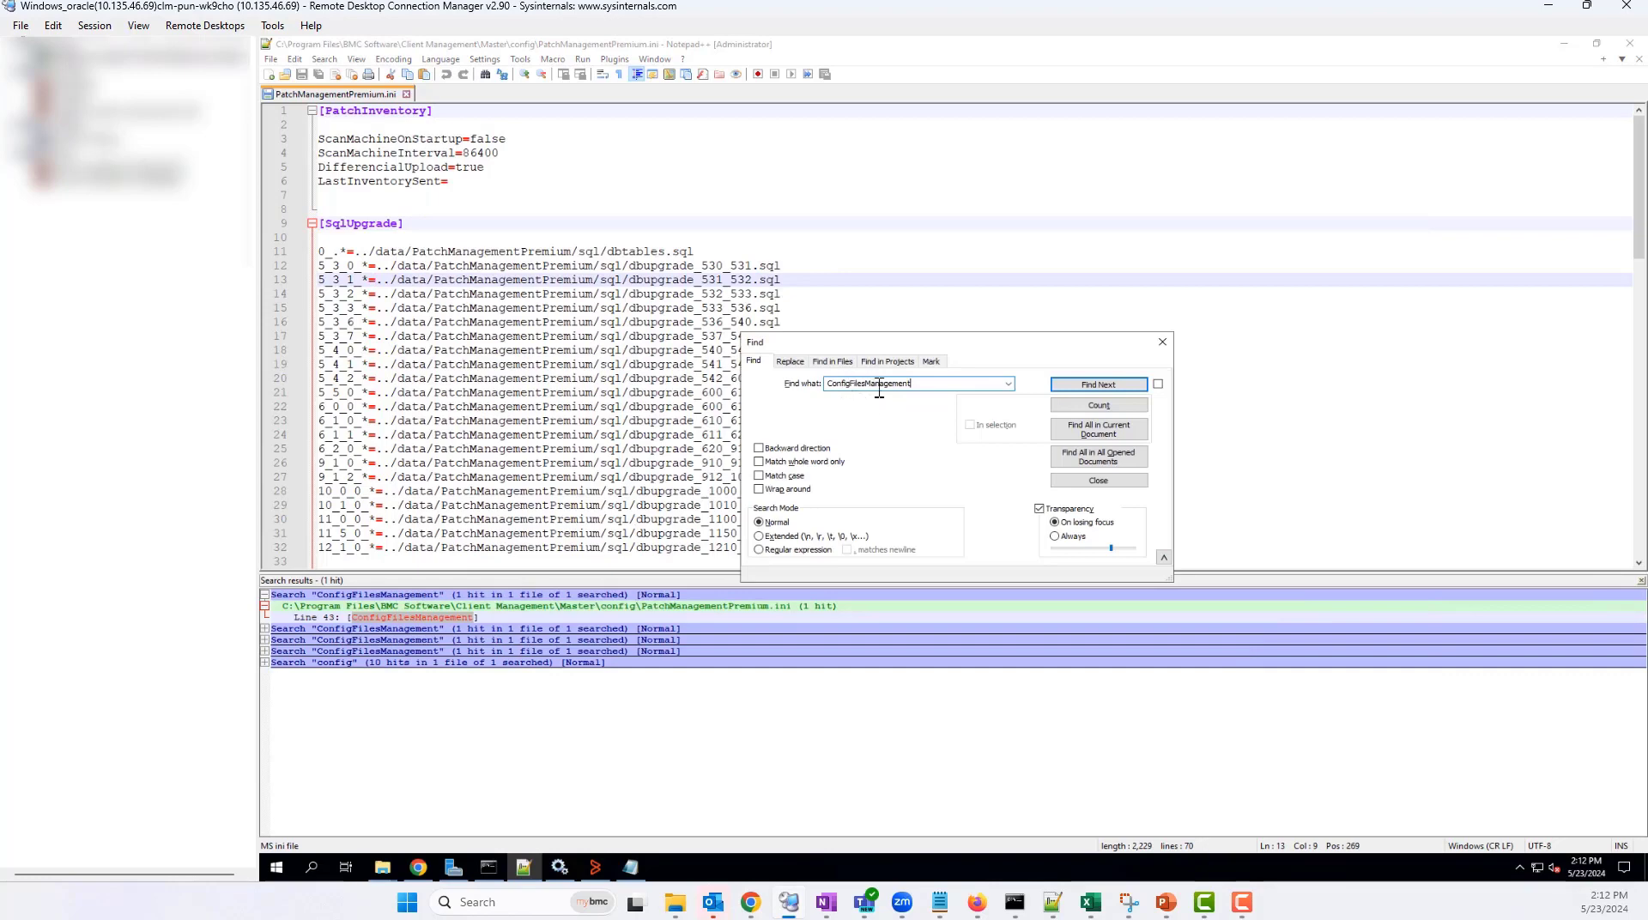
click(1112, 431)
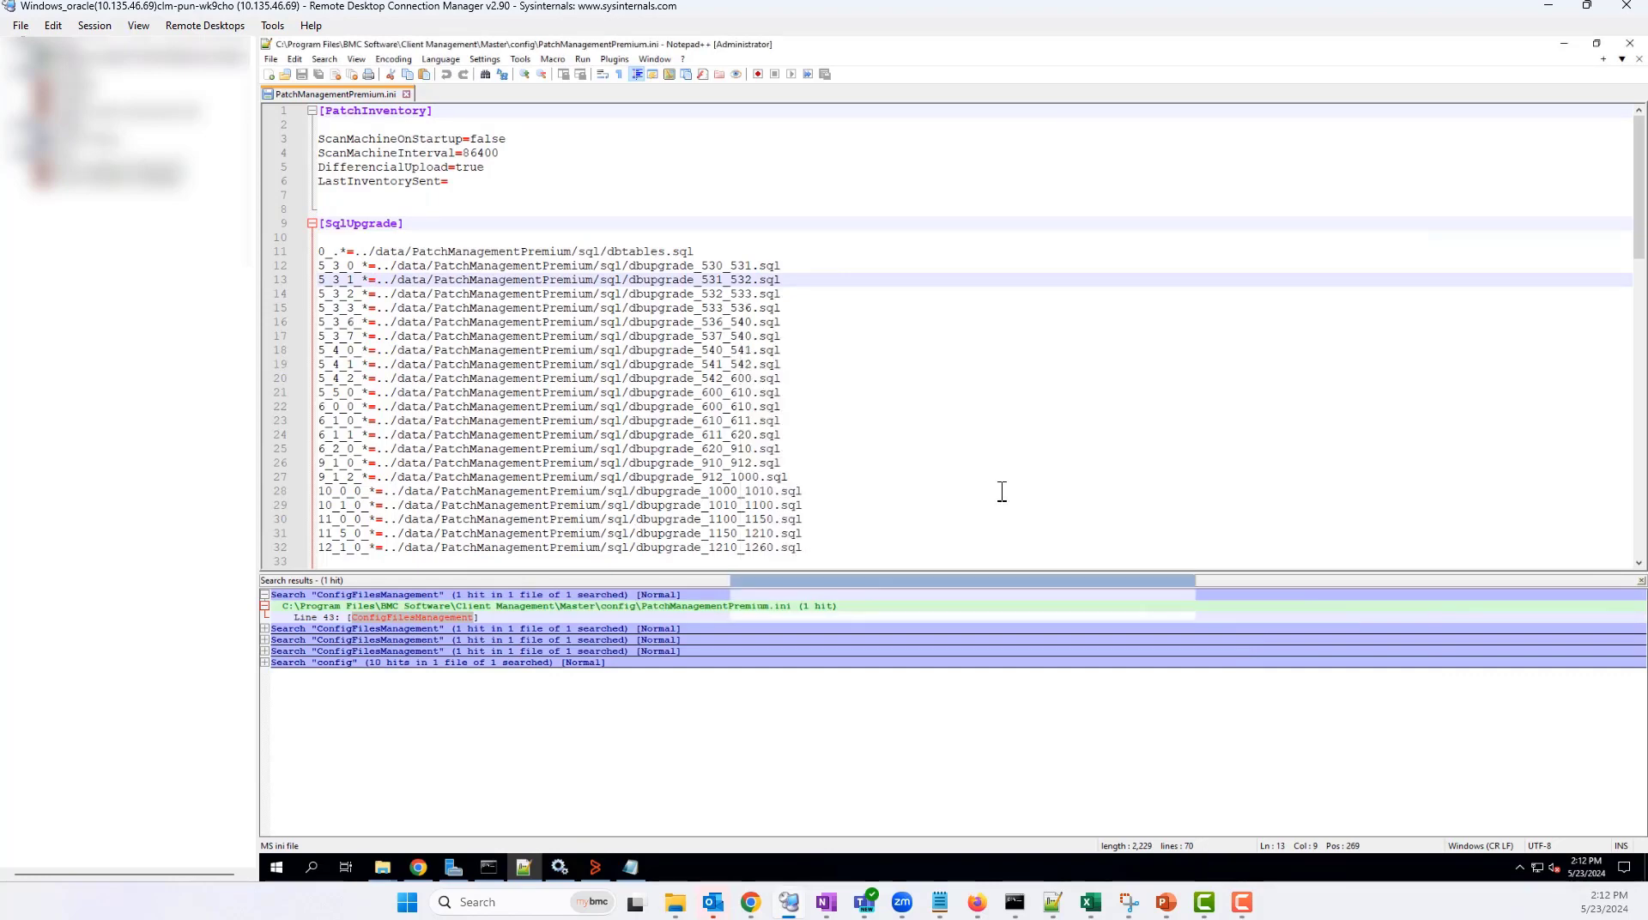
double_click(455, 617)
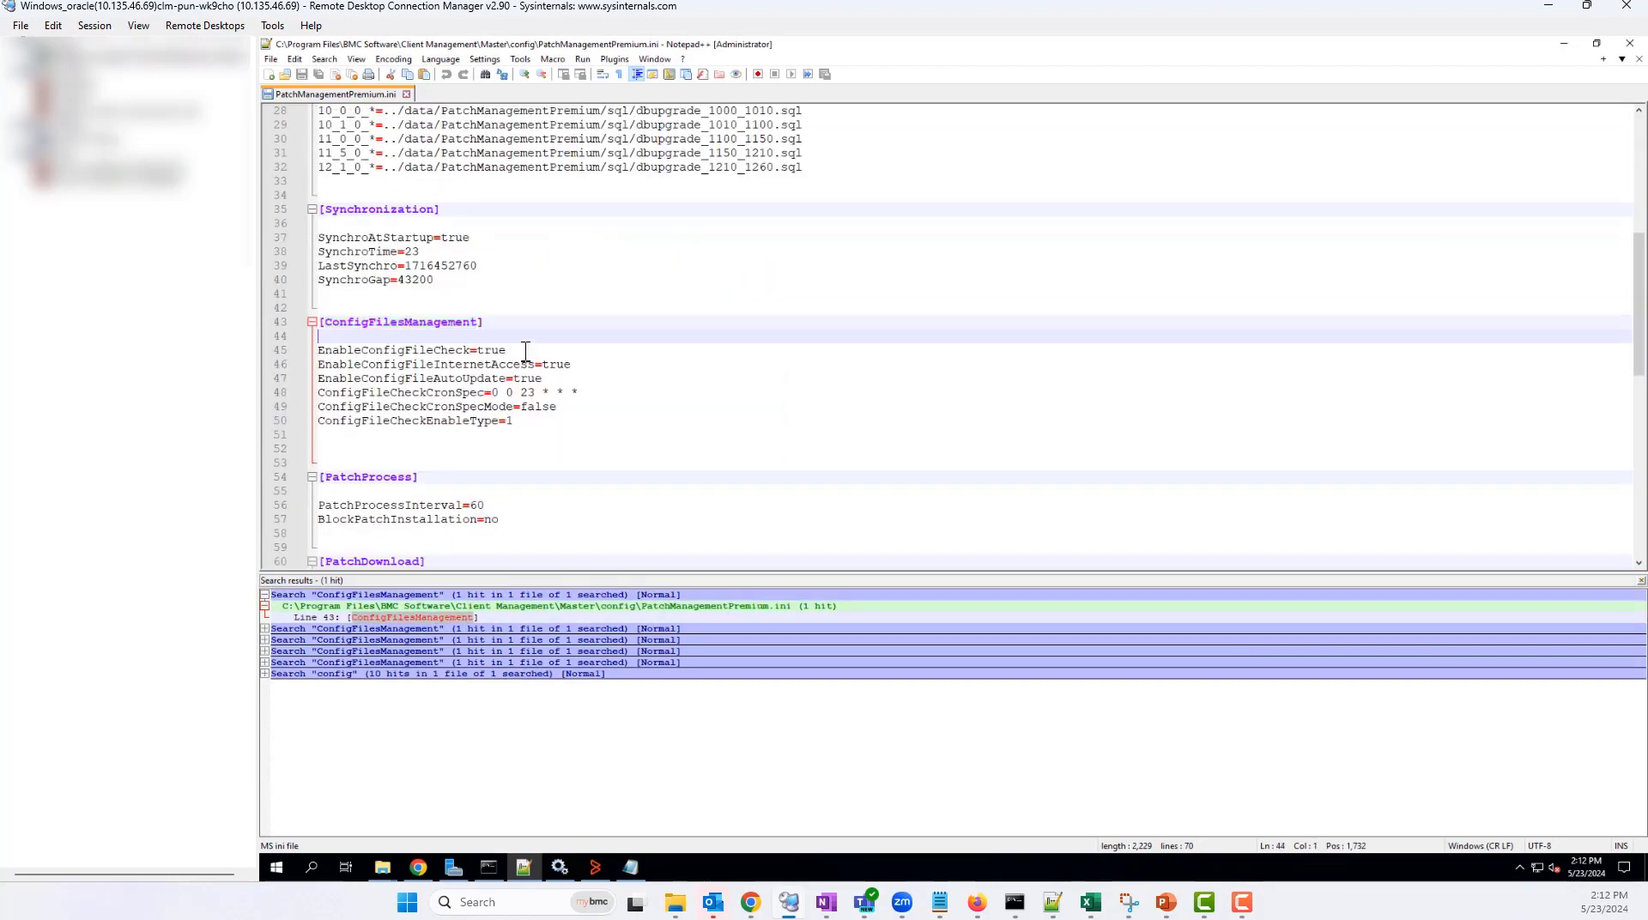
click(631, 867)
click(588, 291)
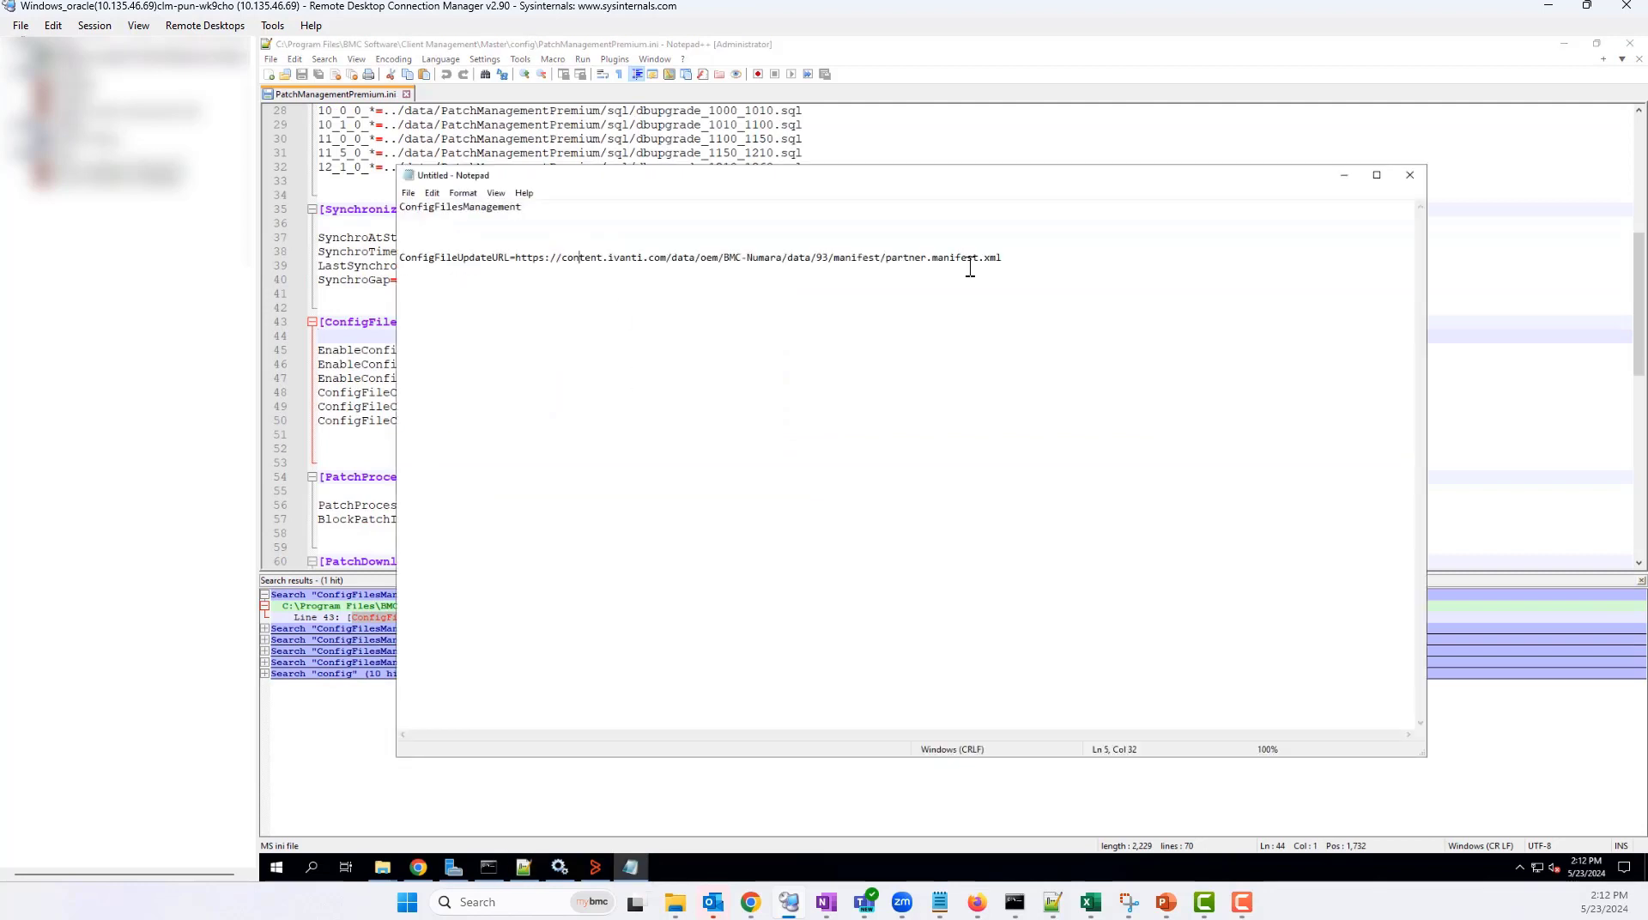
drag(1008, 260, 387, 258)
key(ctrl+c)
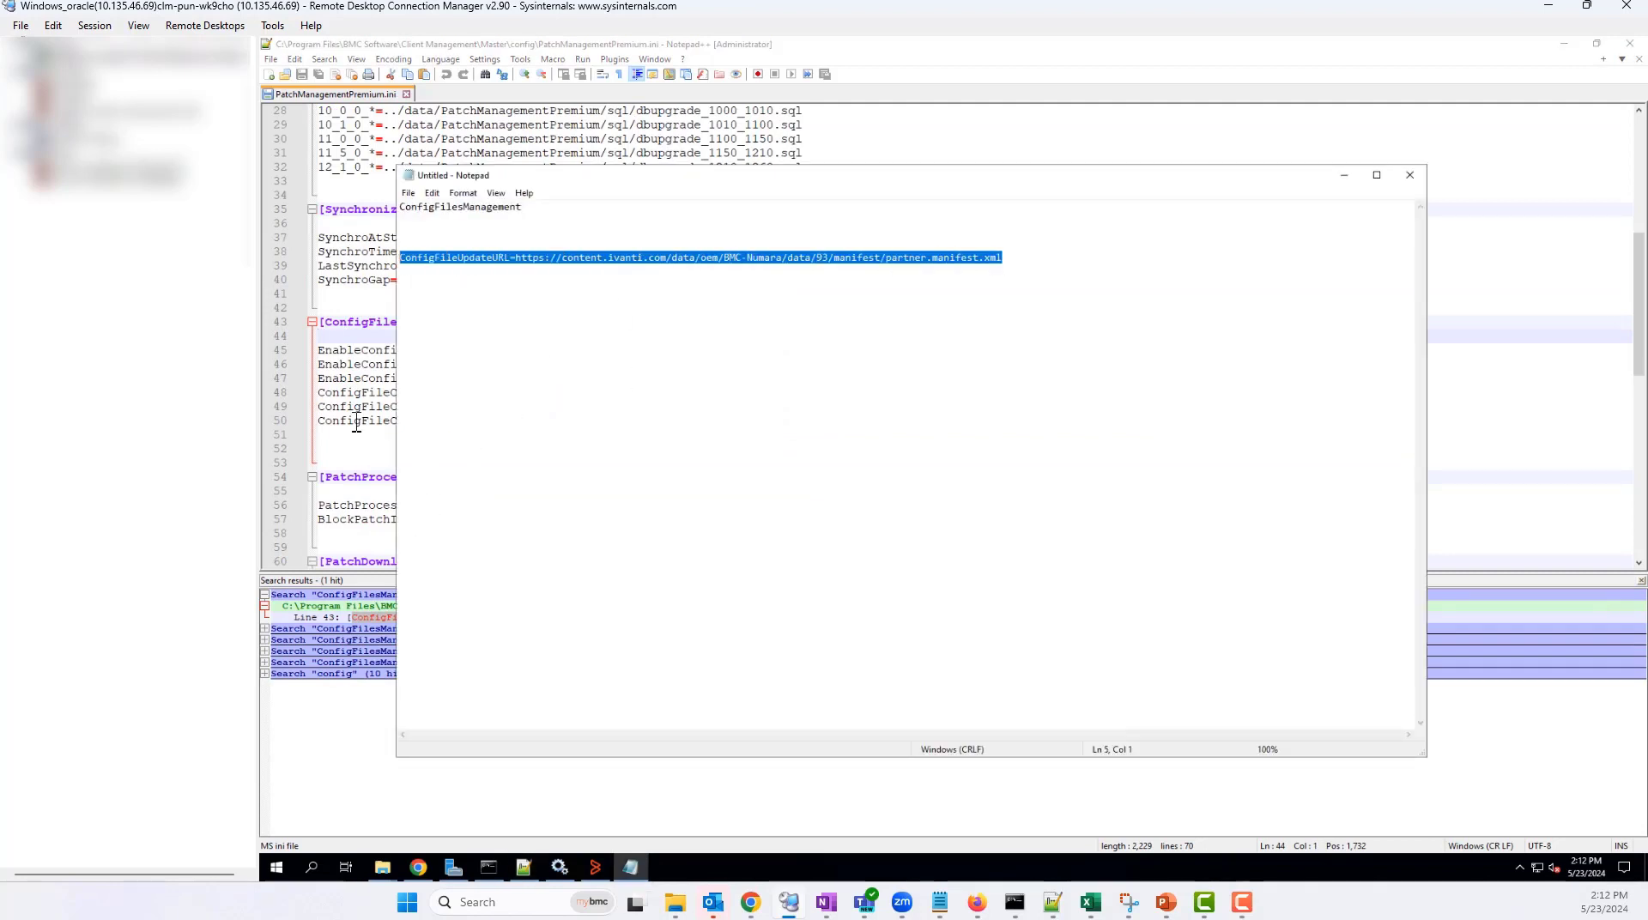
click(338, 342)
key(ctrl+v)
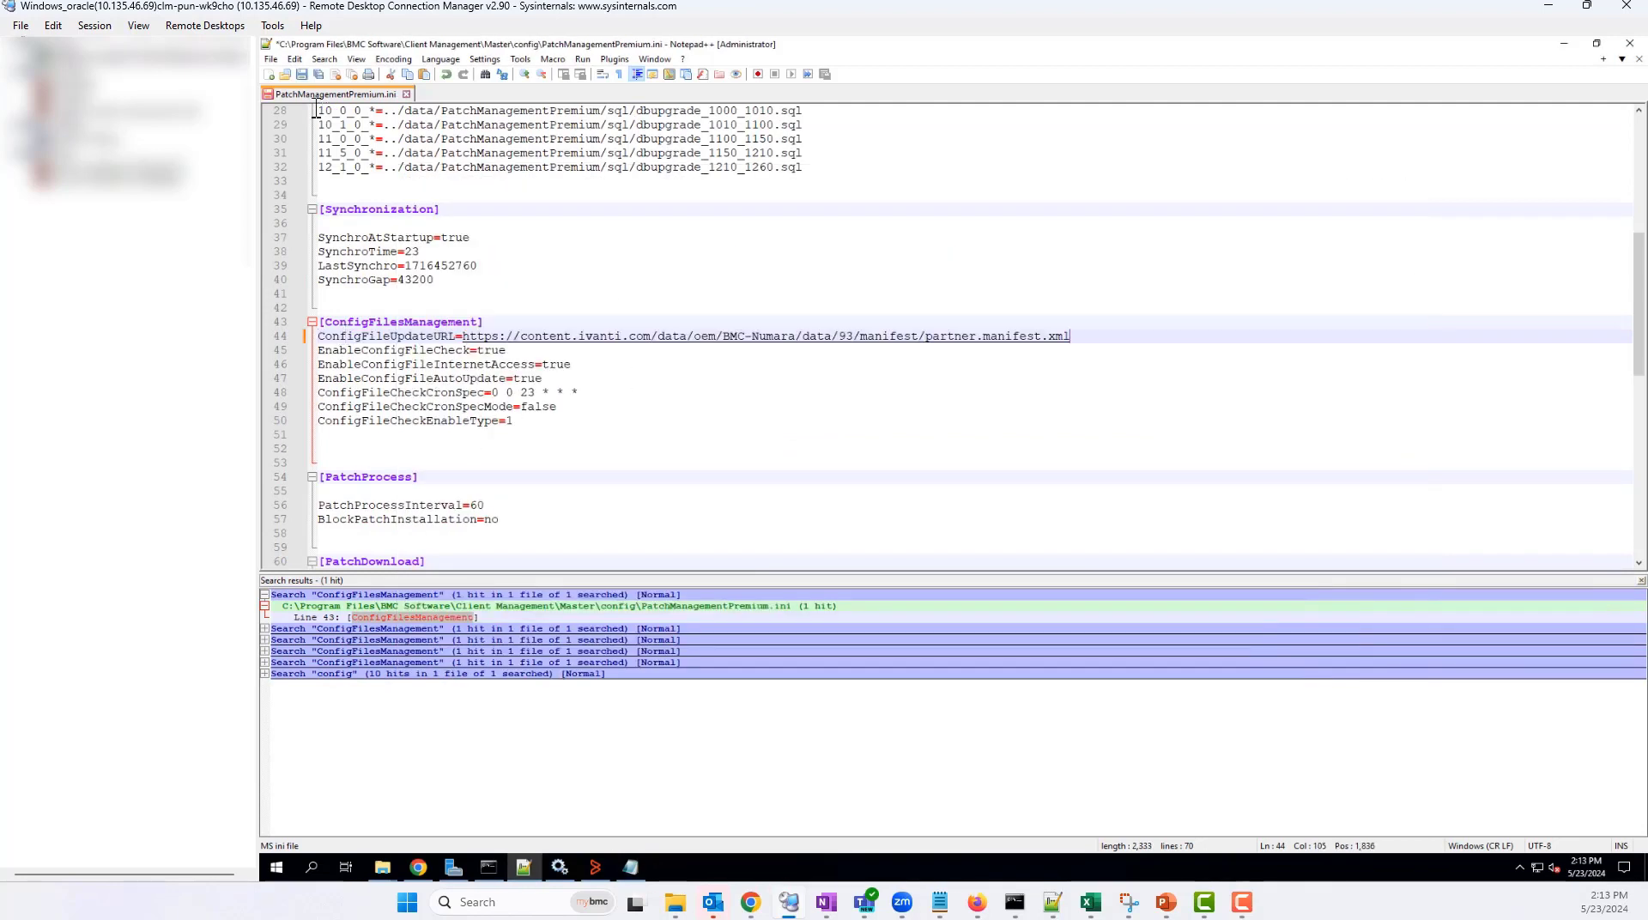
click(301, 78)
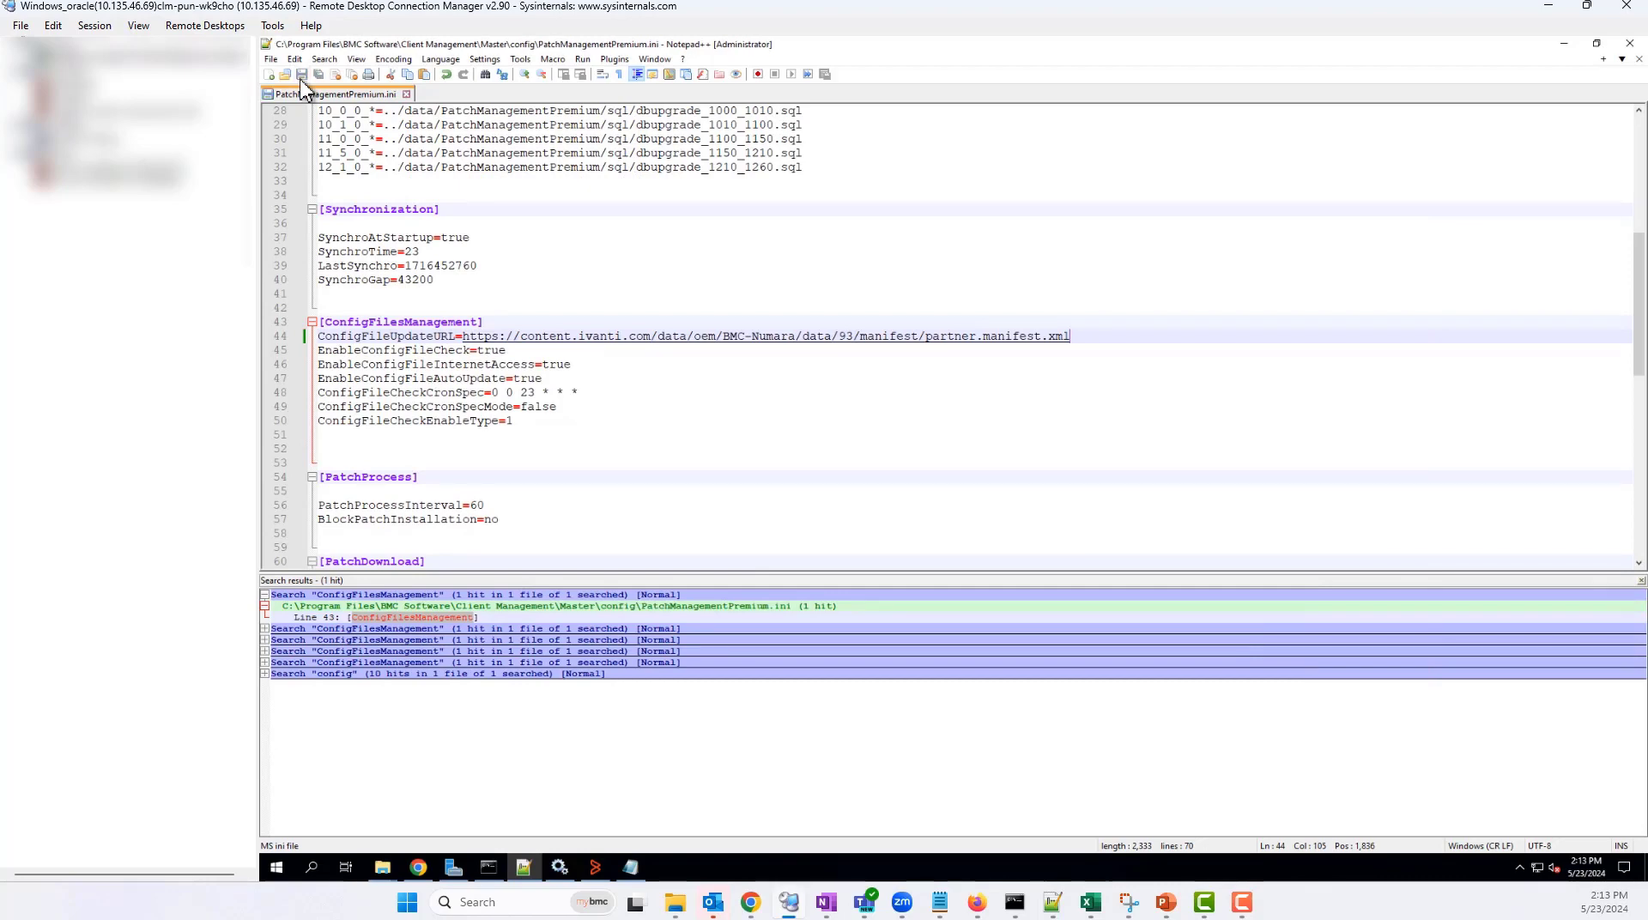
click(406, 94)
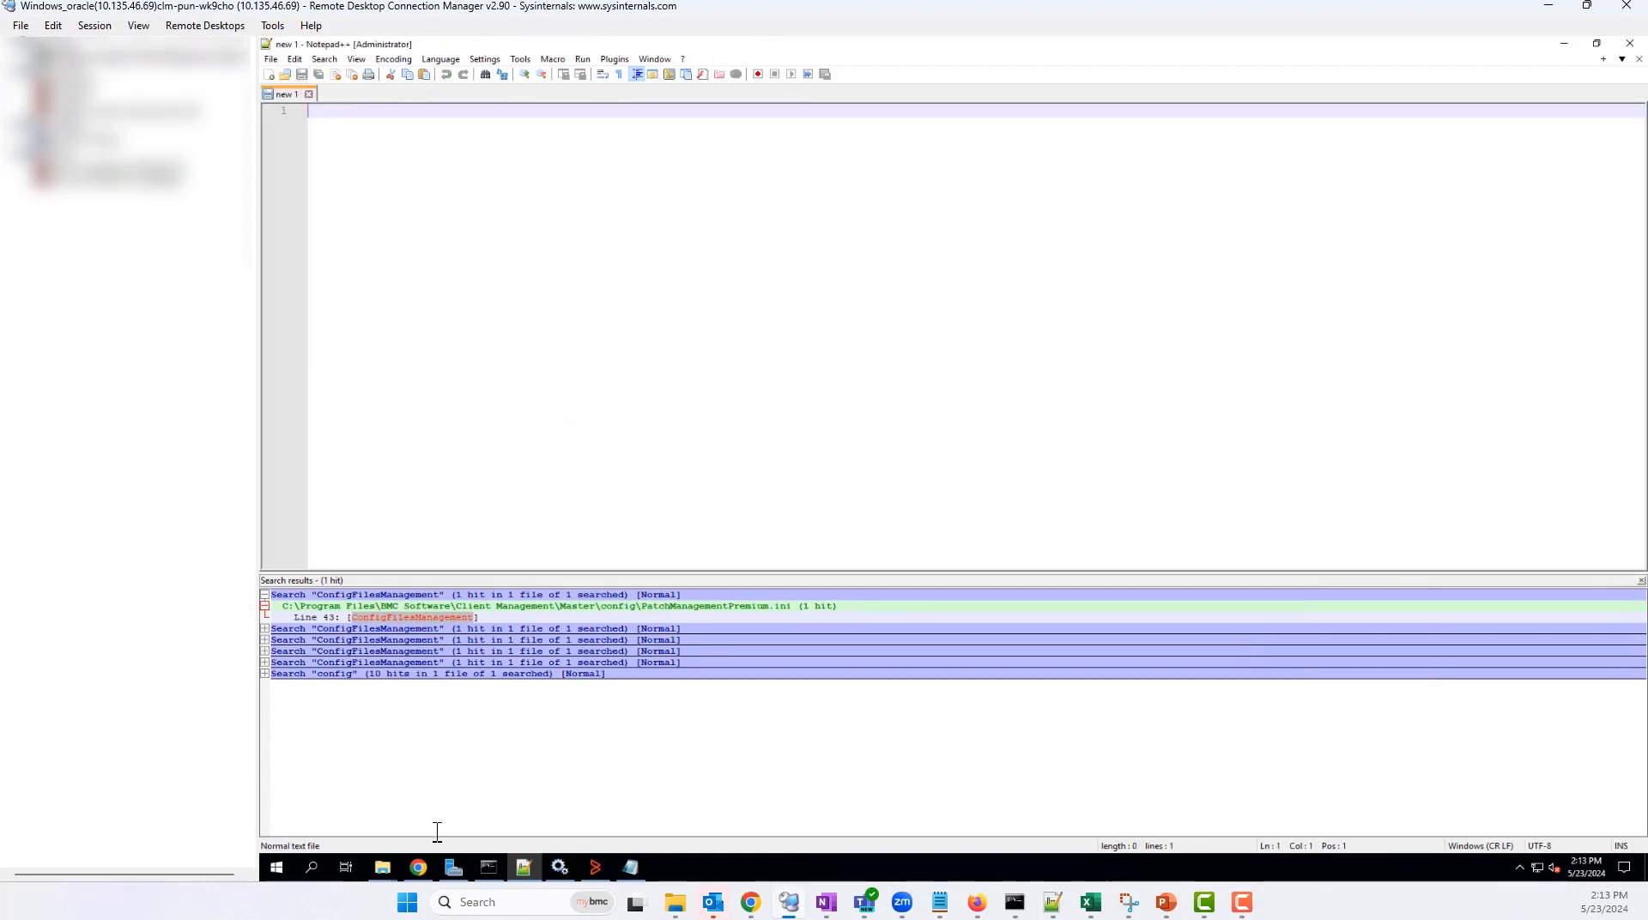
Step: Reopen PatchManagementPremium.ini from the config folder in Notepad++
mouse_move(382, 867)
click(373, 820)
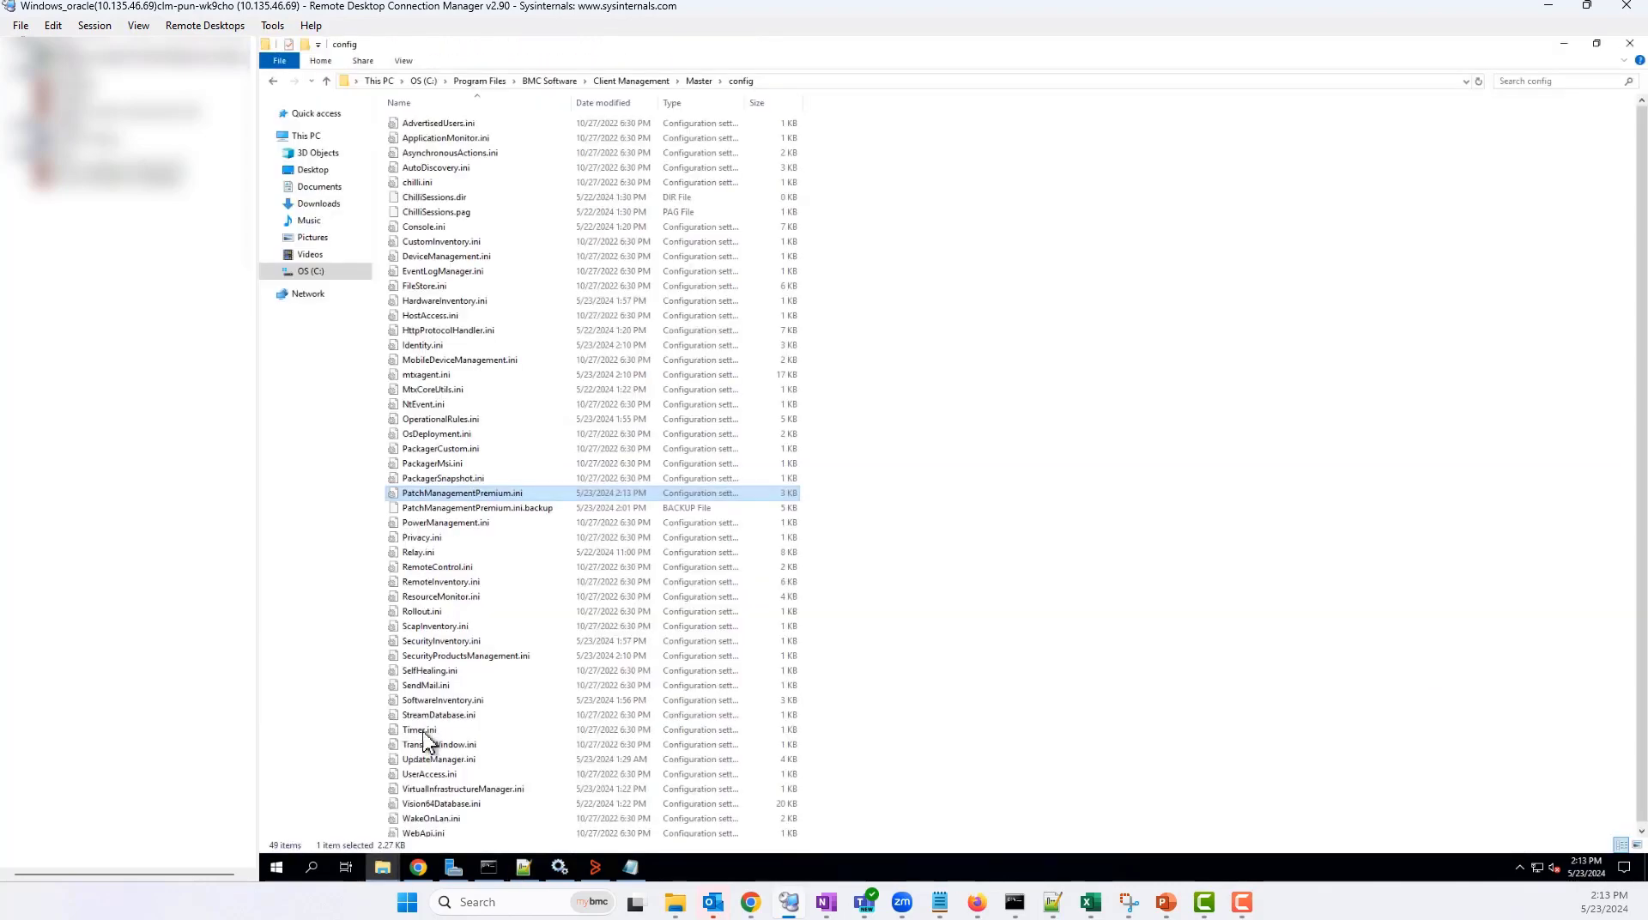
right_click(485, 498)
click(600, 552)
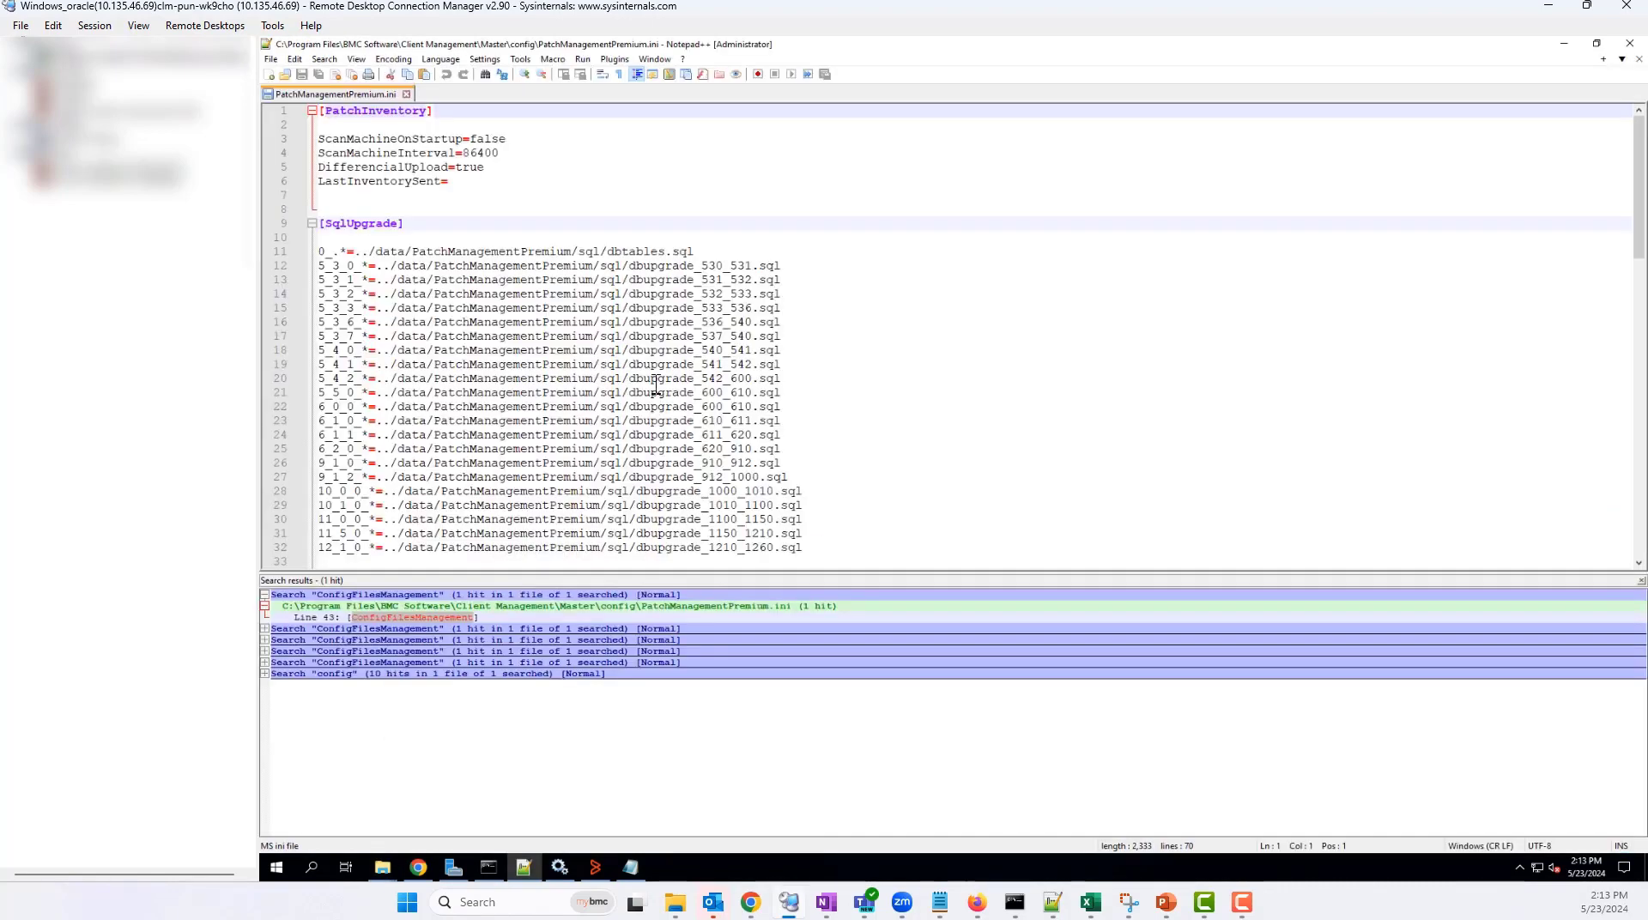
Step: Find the ConfigFilesManagement section, check its ConfigFileUpdateURL line and close the file
double_click(656, 385)
key(ctrl+f)
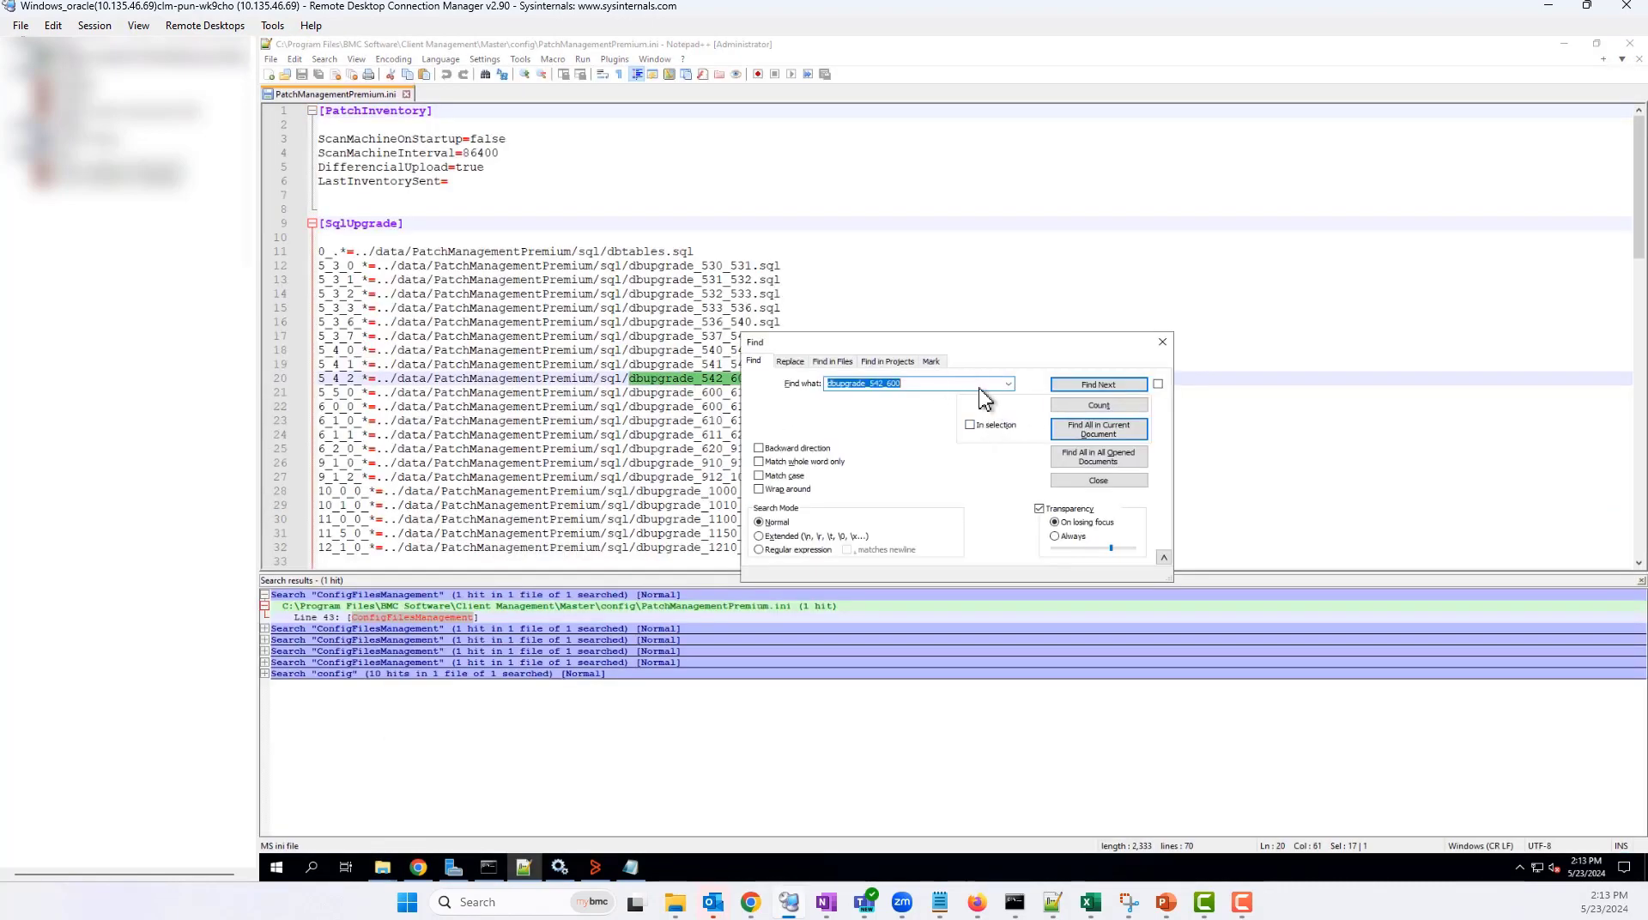
click(1008, 384)
click(885, 408)
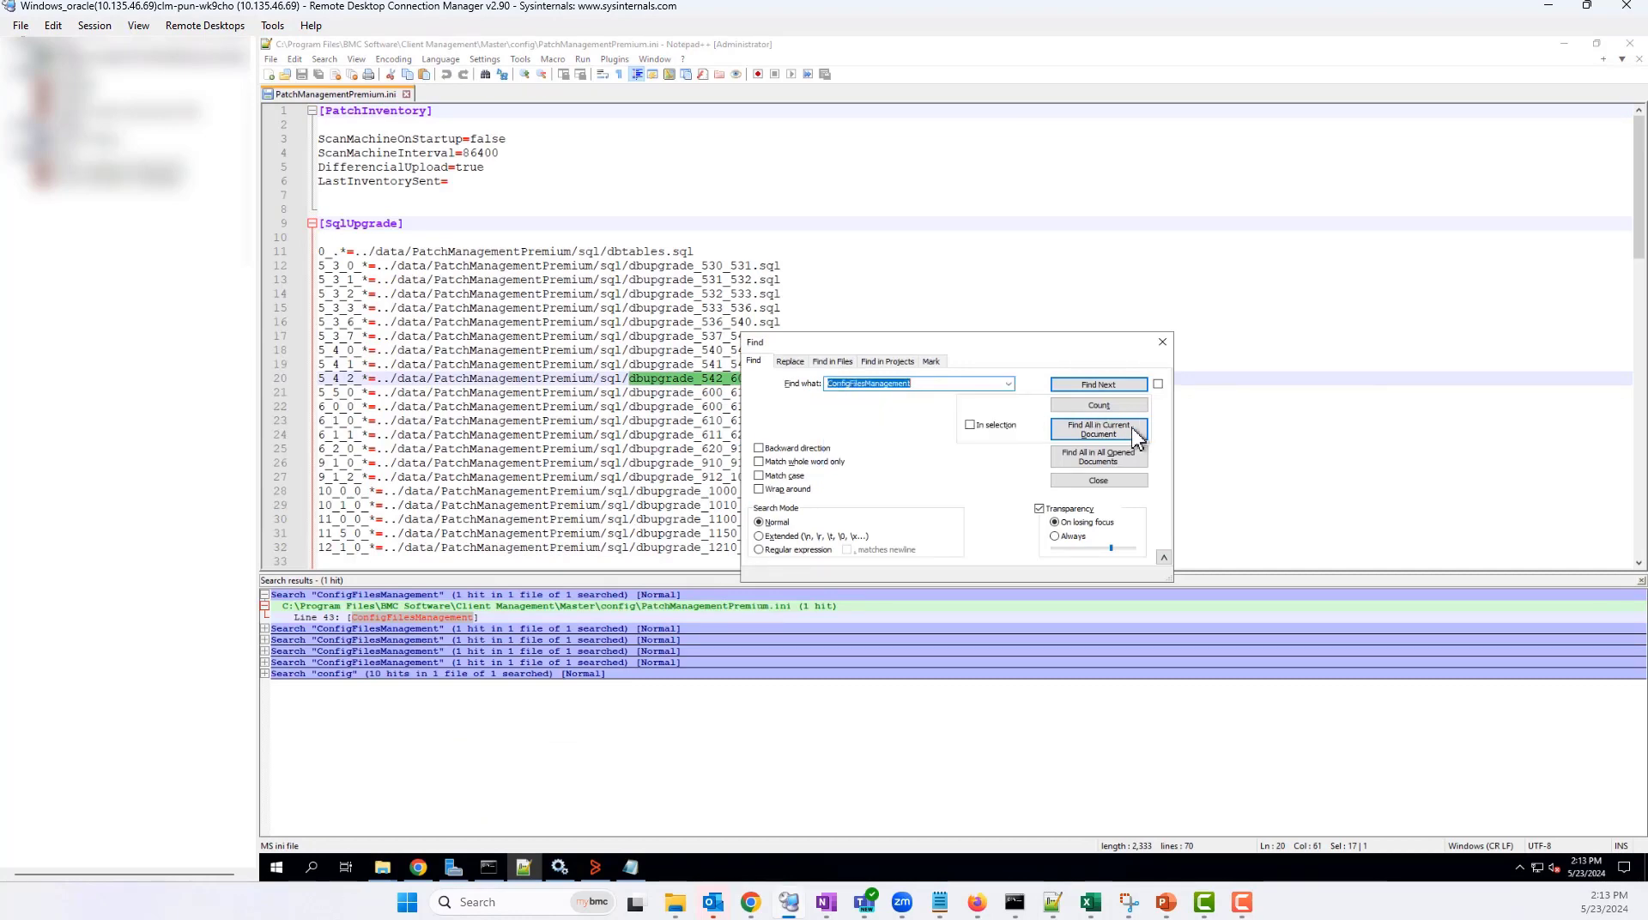
click(1146, 436)
double_click(468, 617)
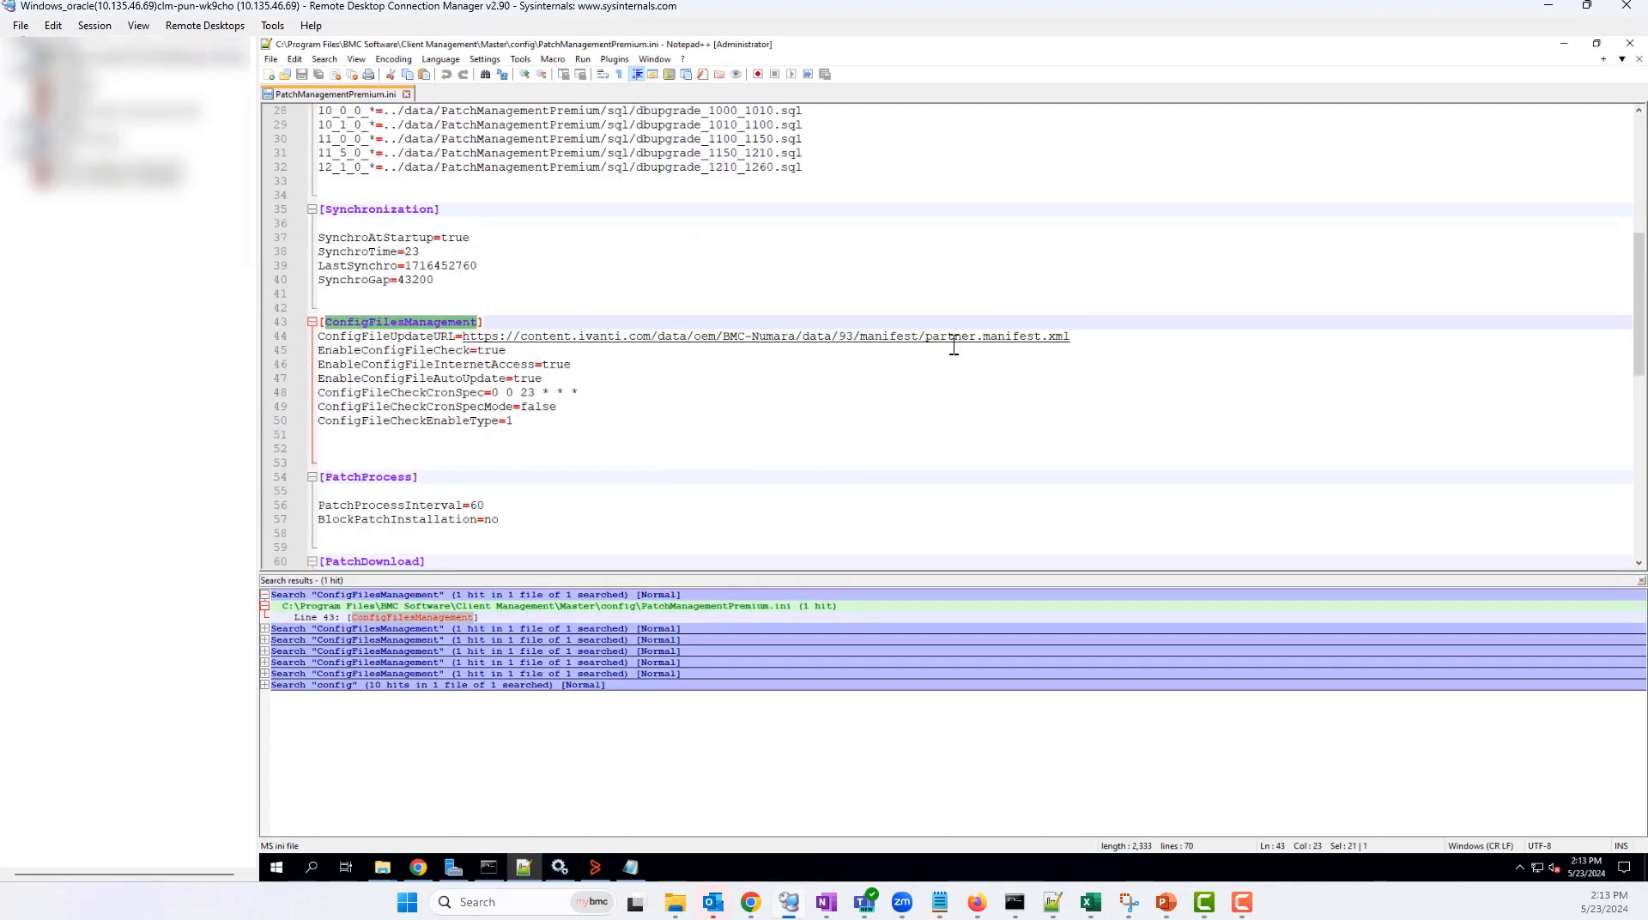
double_click(1108, 338)
drag(1071, 338, 324, 338)
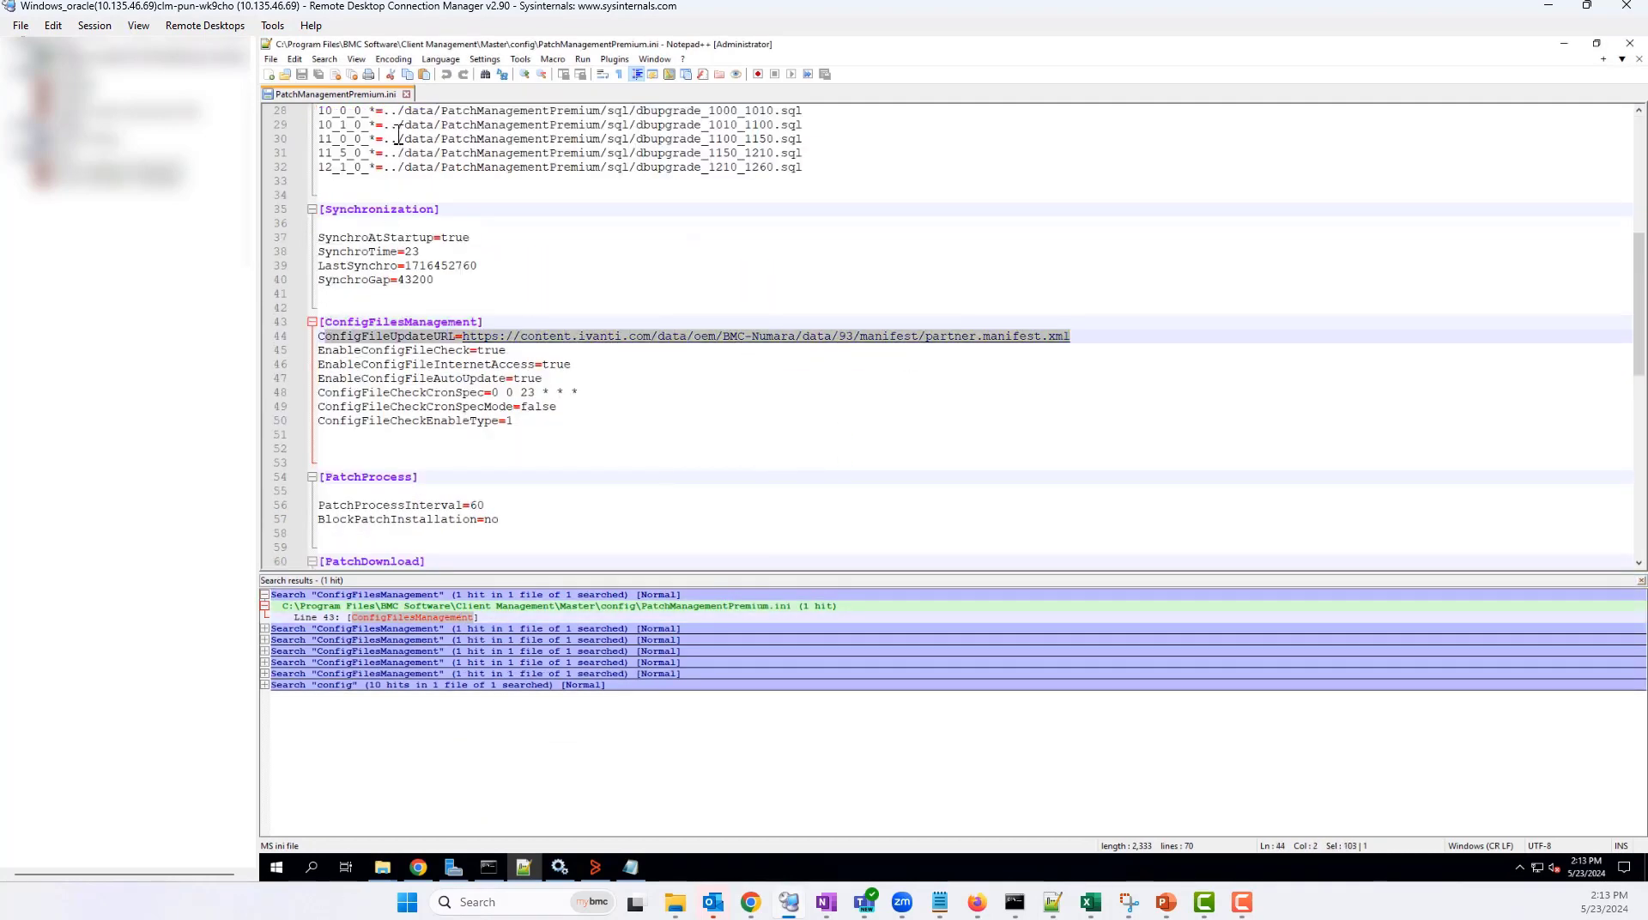
key(ctrl+n)
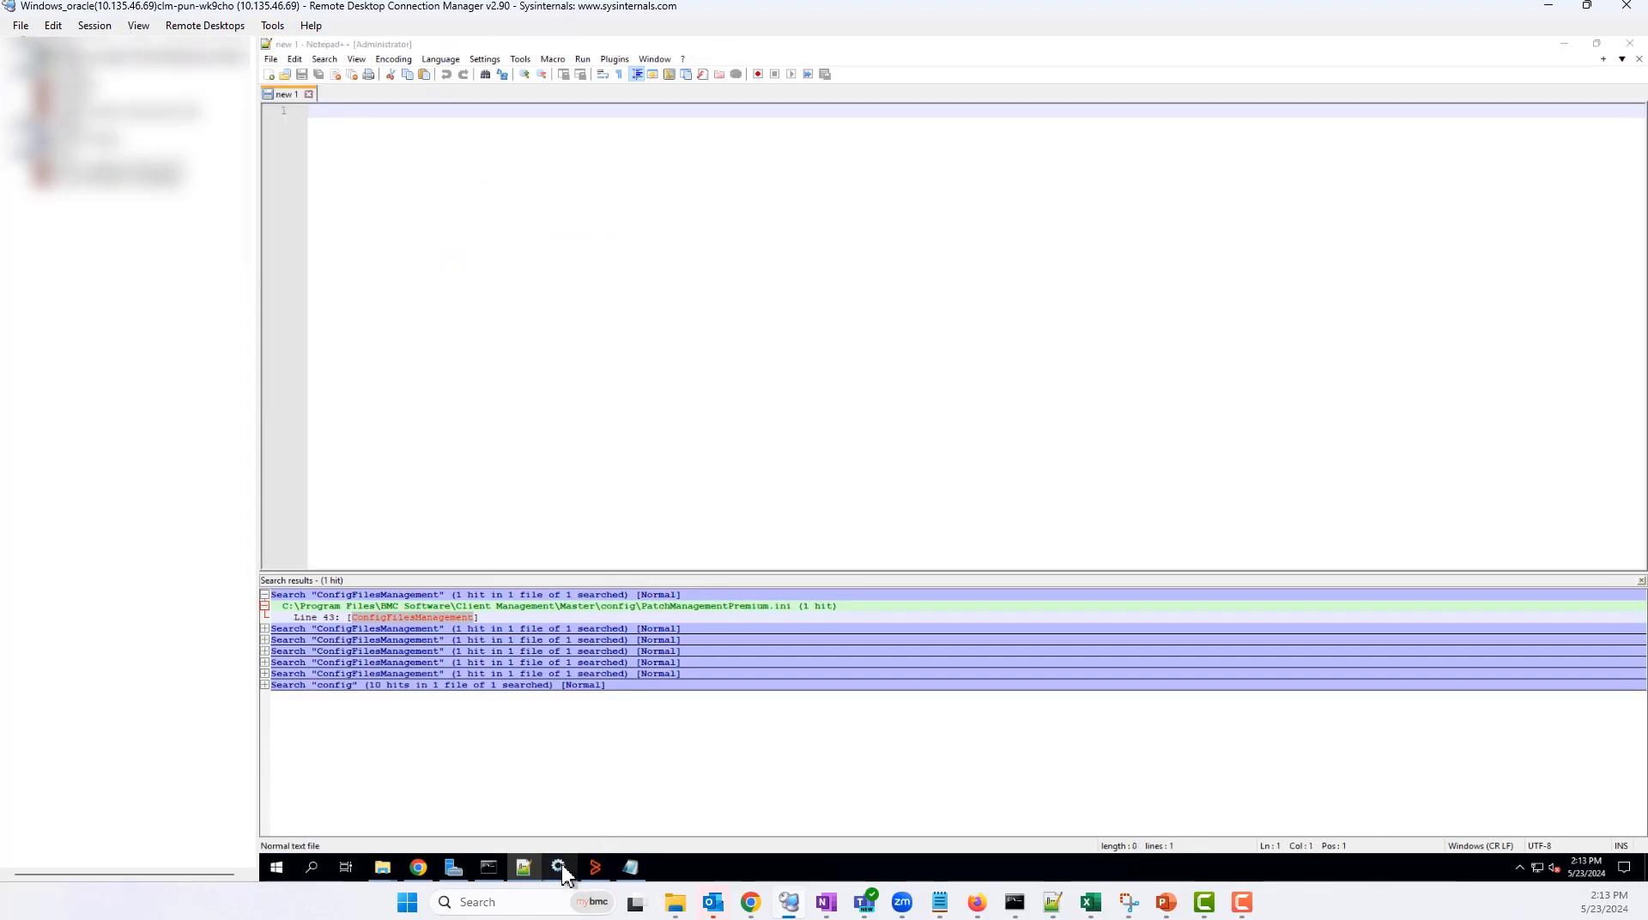
Step: Switch to Services, start the BMC Client Management Agent service and check the agent's tray status
click(560, 867)
click(576, 346)
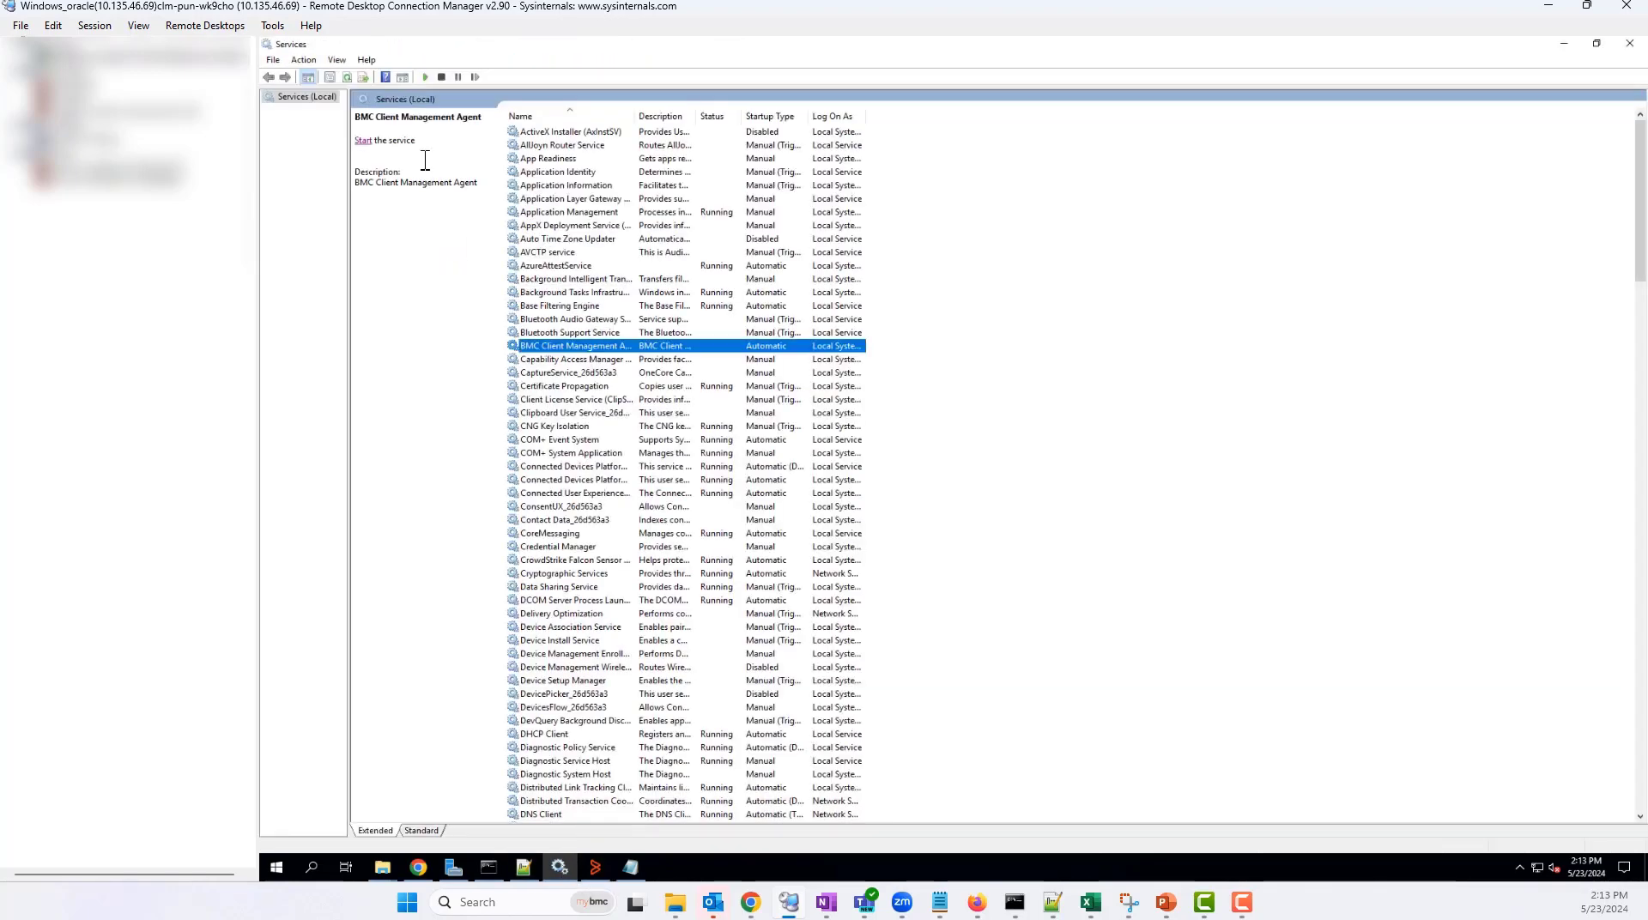
click(363, 140)
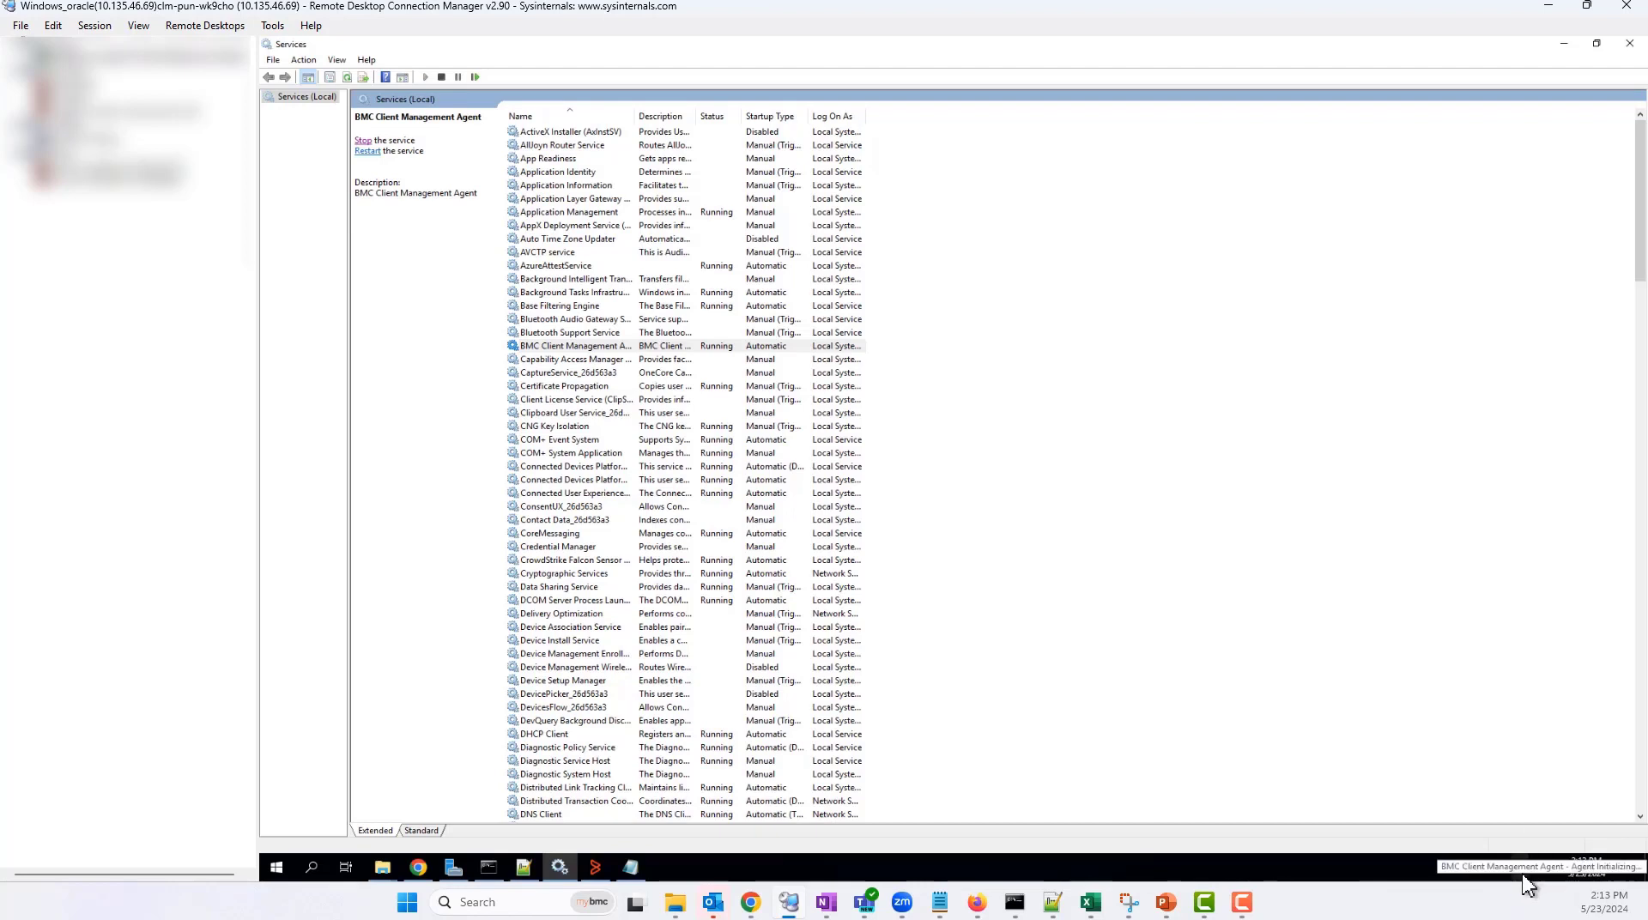
mouse_move(1519, 878)
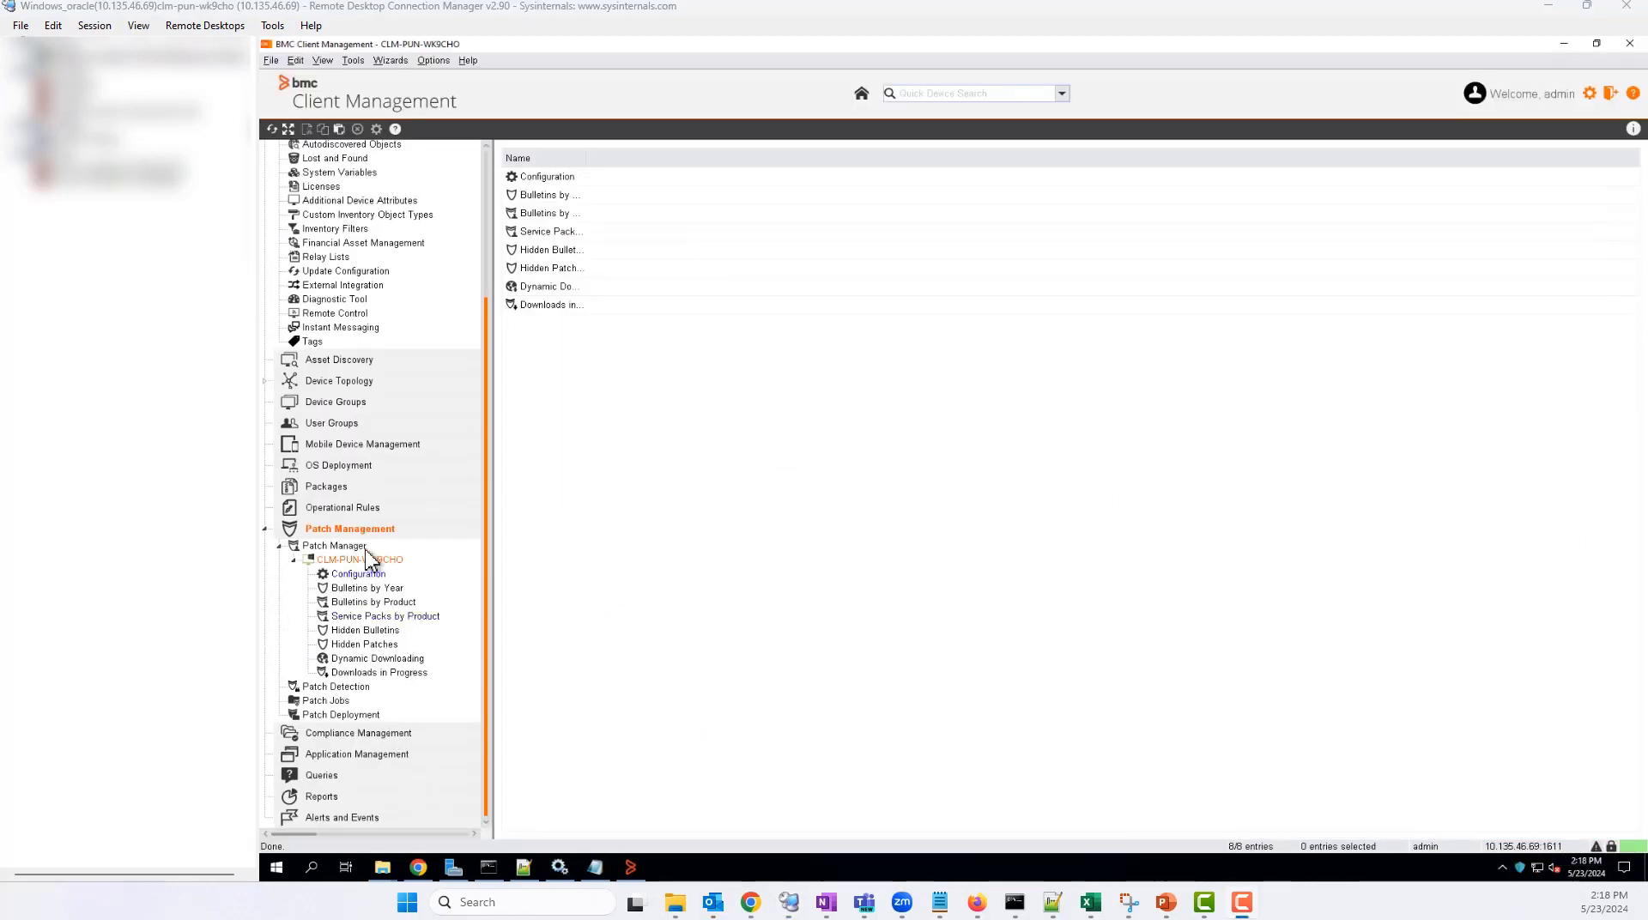
Step: Run the patch knowledge base update from the patch manager's configuration in BMC Client Management
click(356, 575)
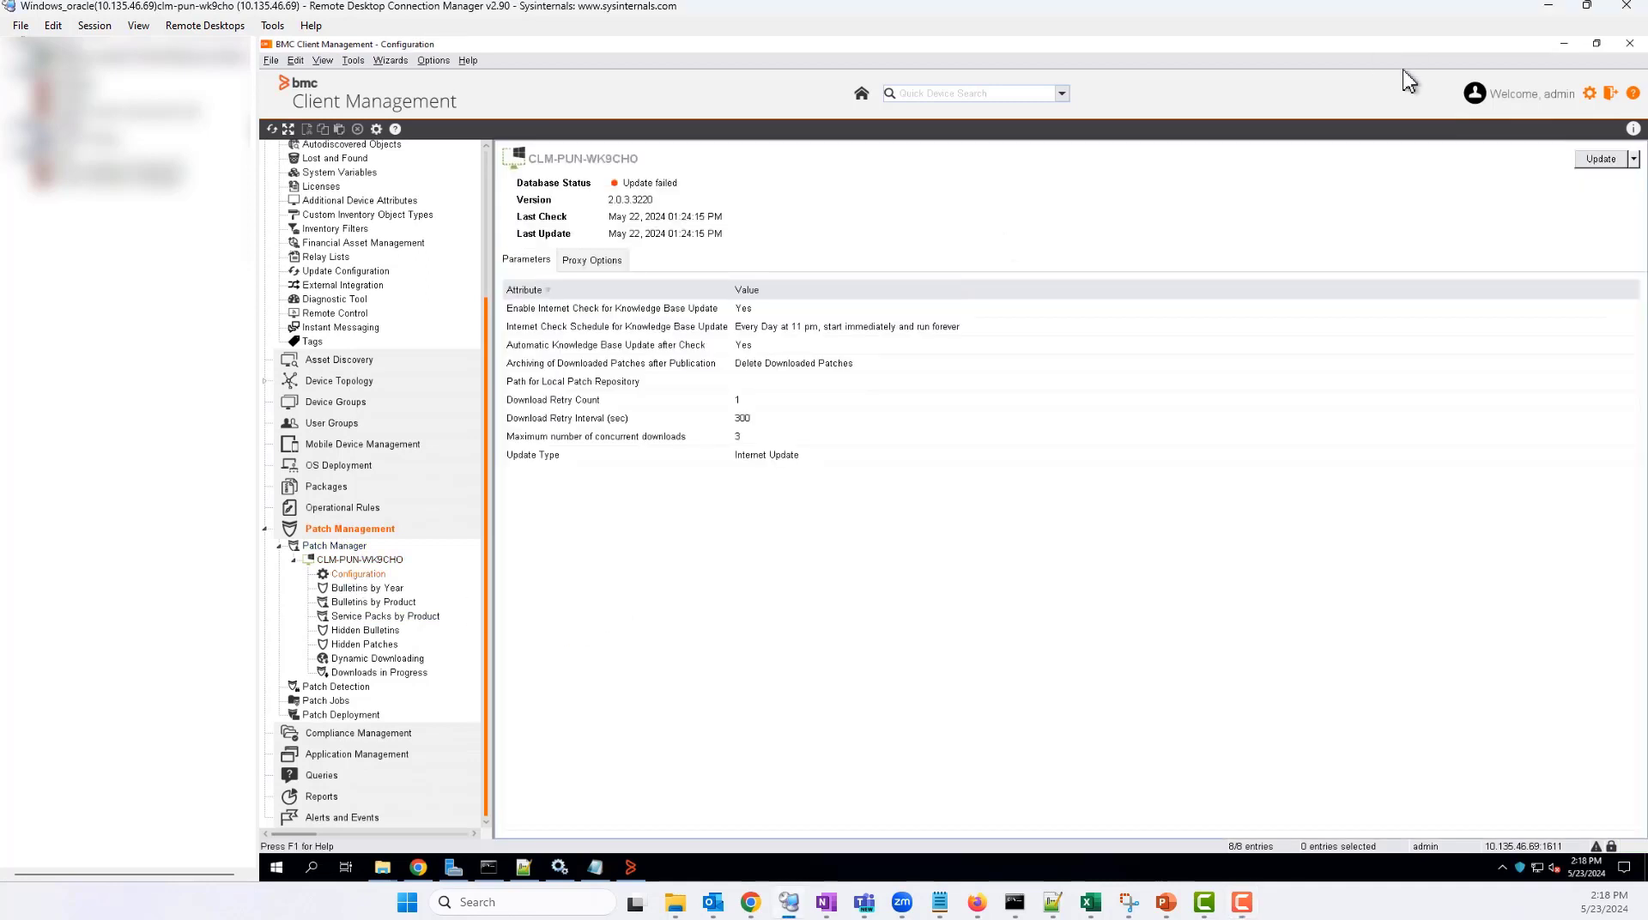
click(1598, 160)
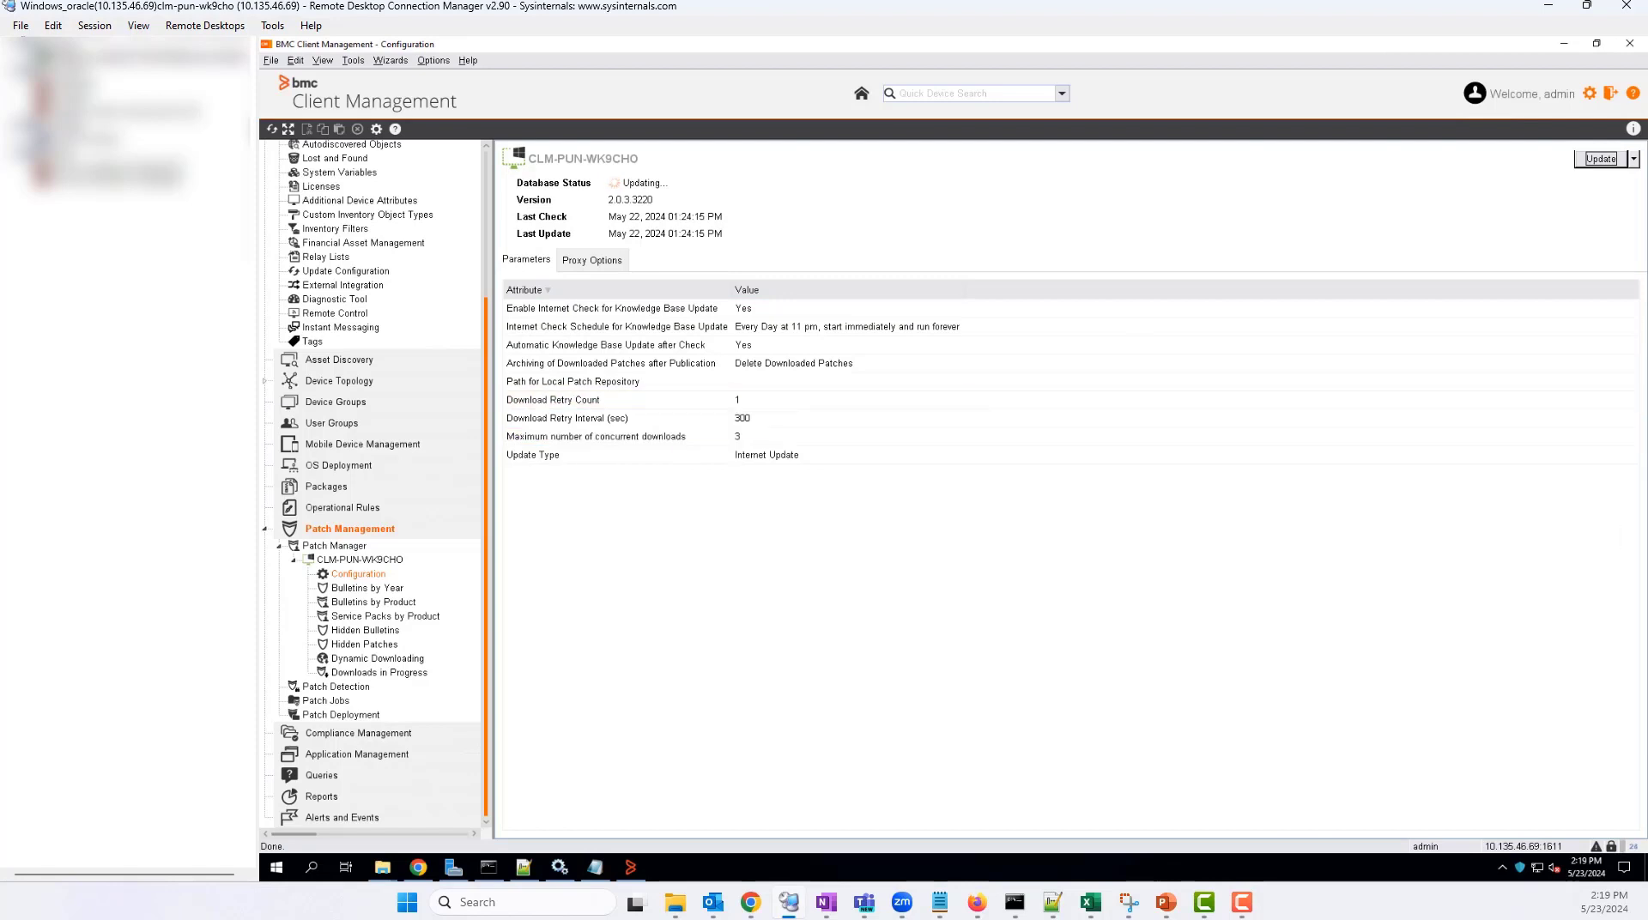
click(1243, 903)
Step: Open the master device's agent log, refresh the PatchManagementPremium entries and examine the latest update message
scroll(487, 352, up, 5)
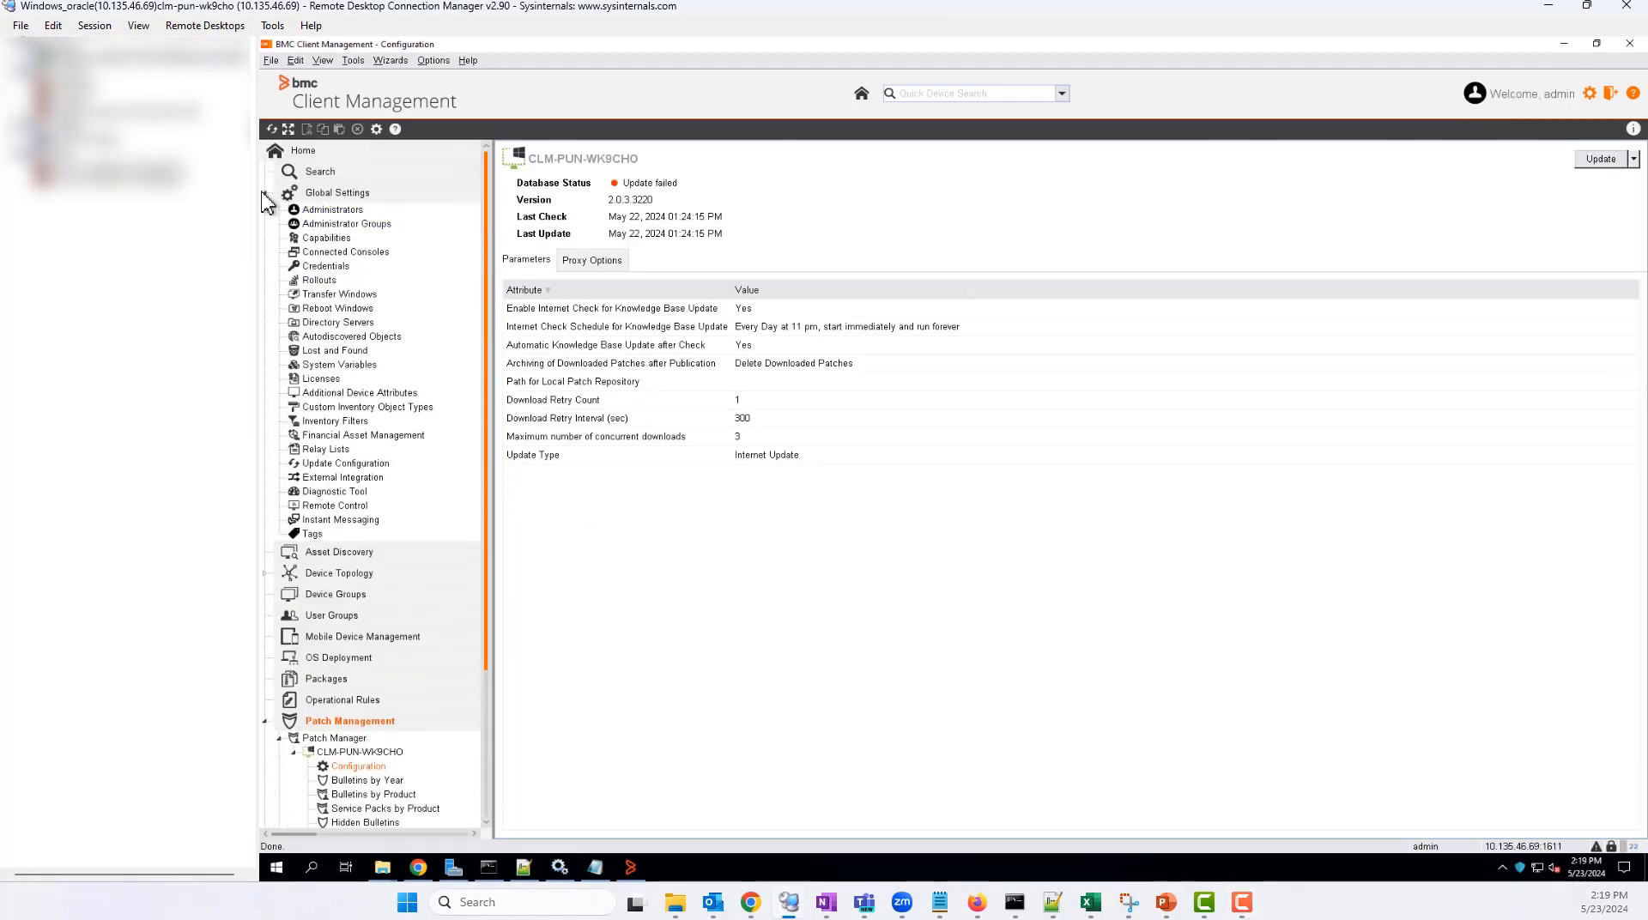
click(268, 194)
click(348, 235)
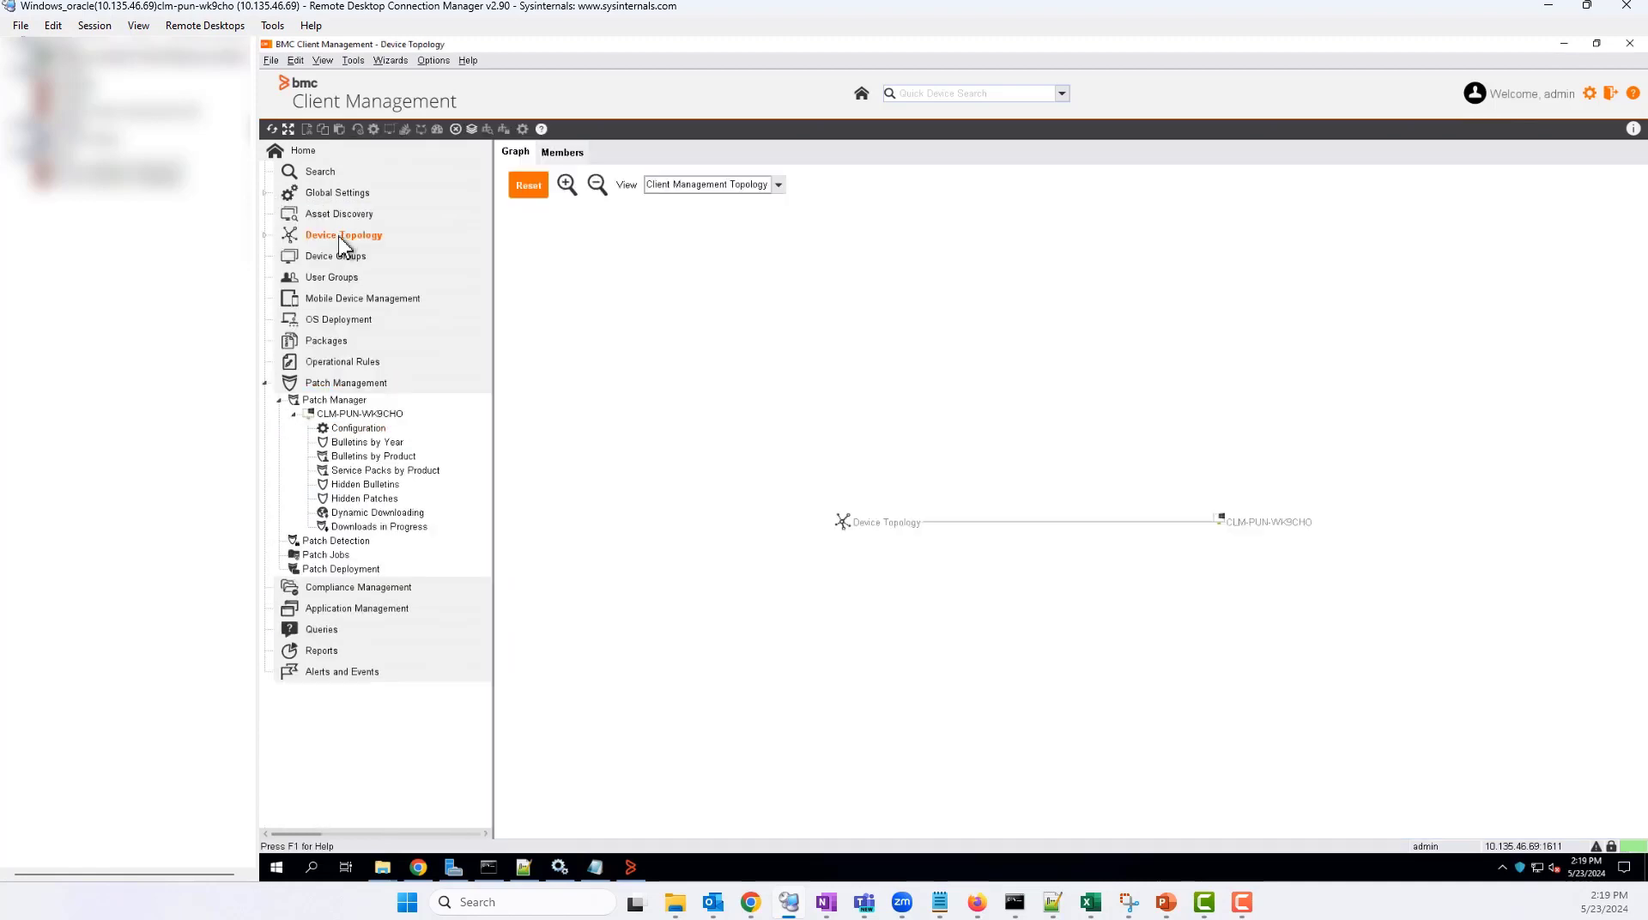
click(347, 337)
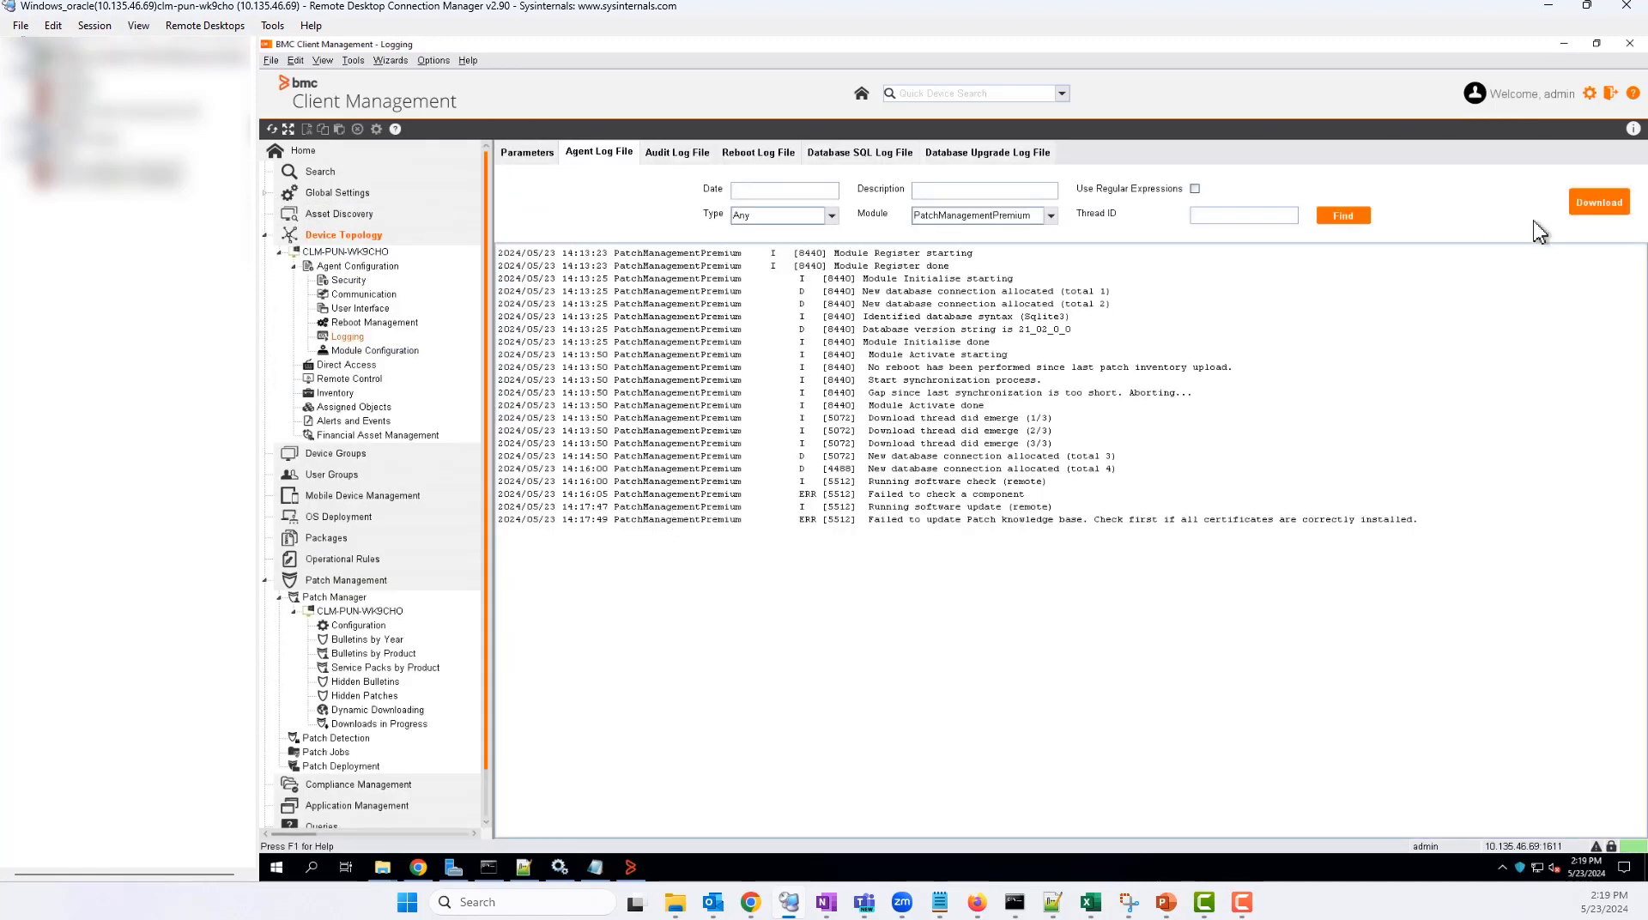
click(1340, 216)
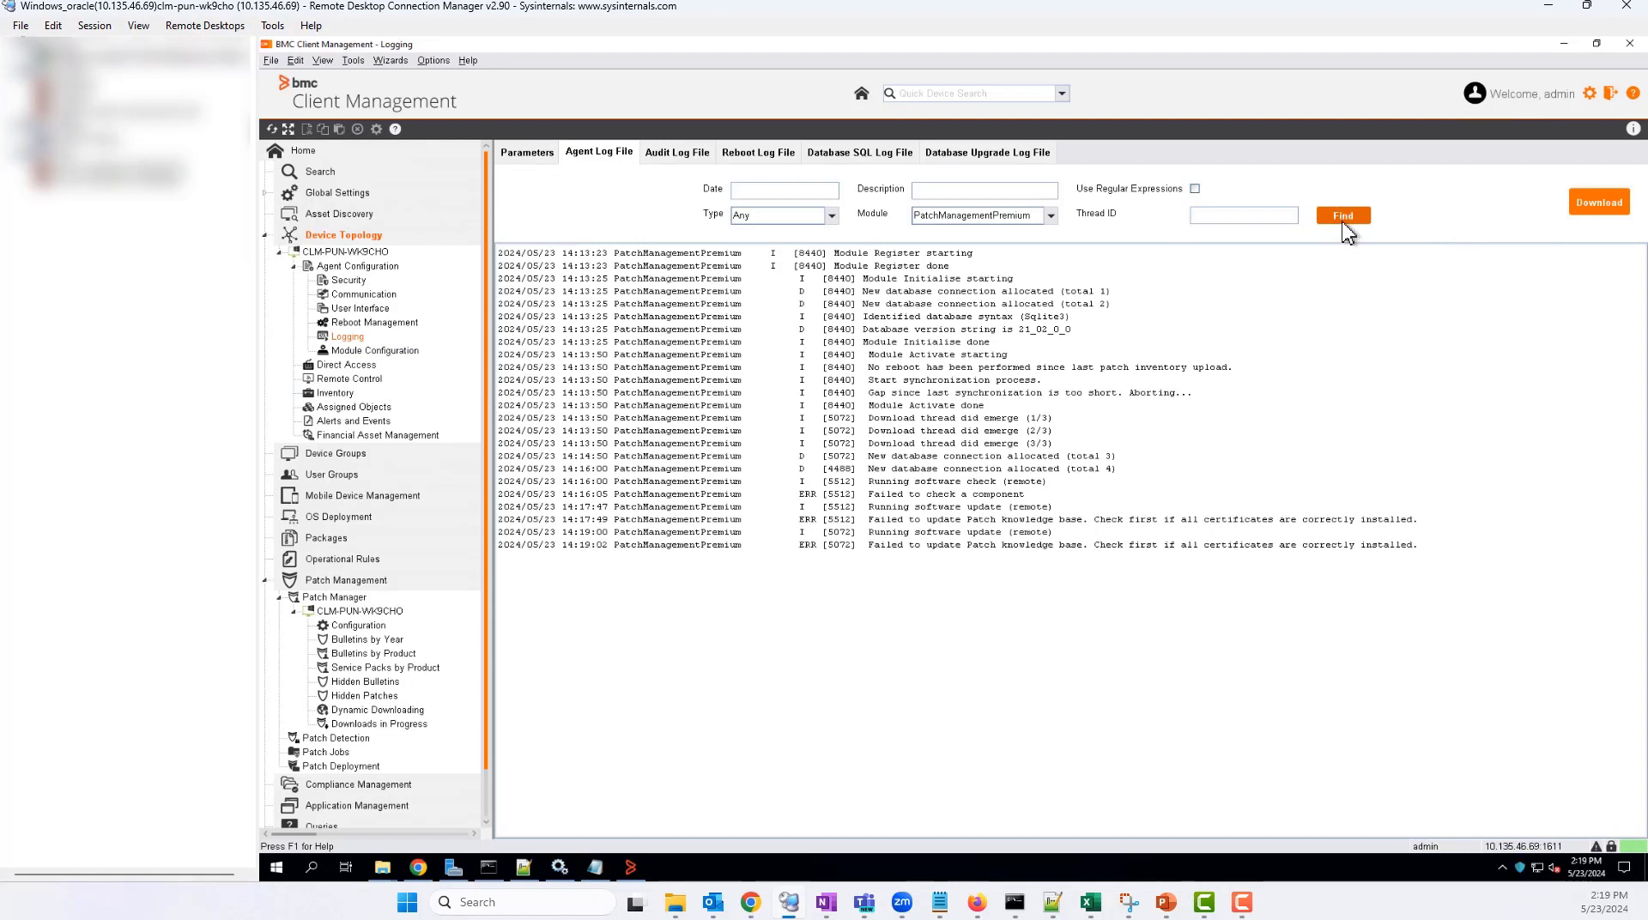
drag(1127, 546, 1425, 554)
drag(1430, 546, 868, 546)
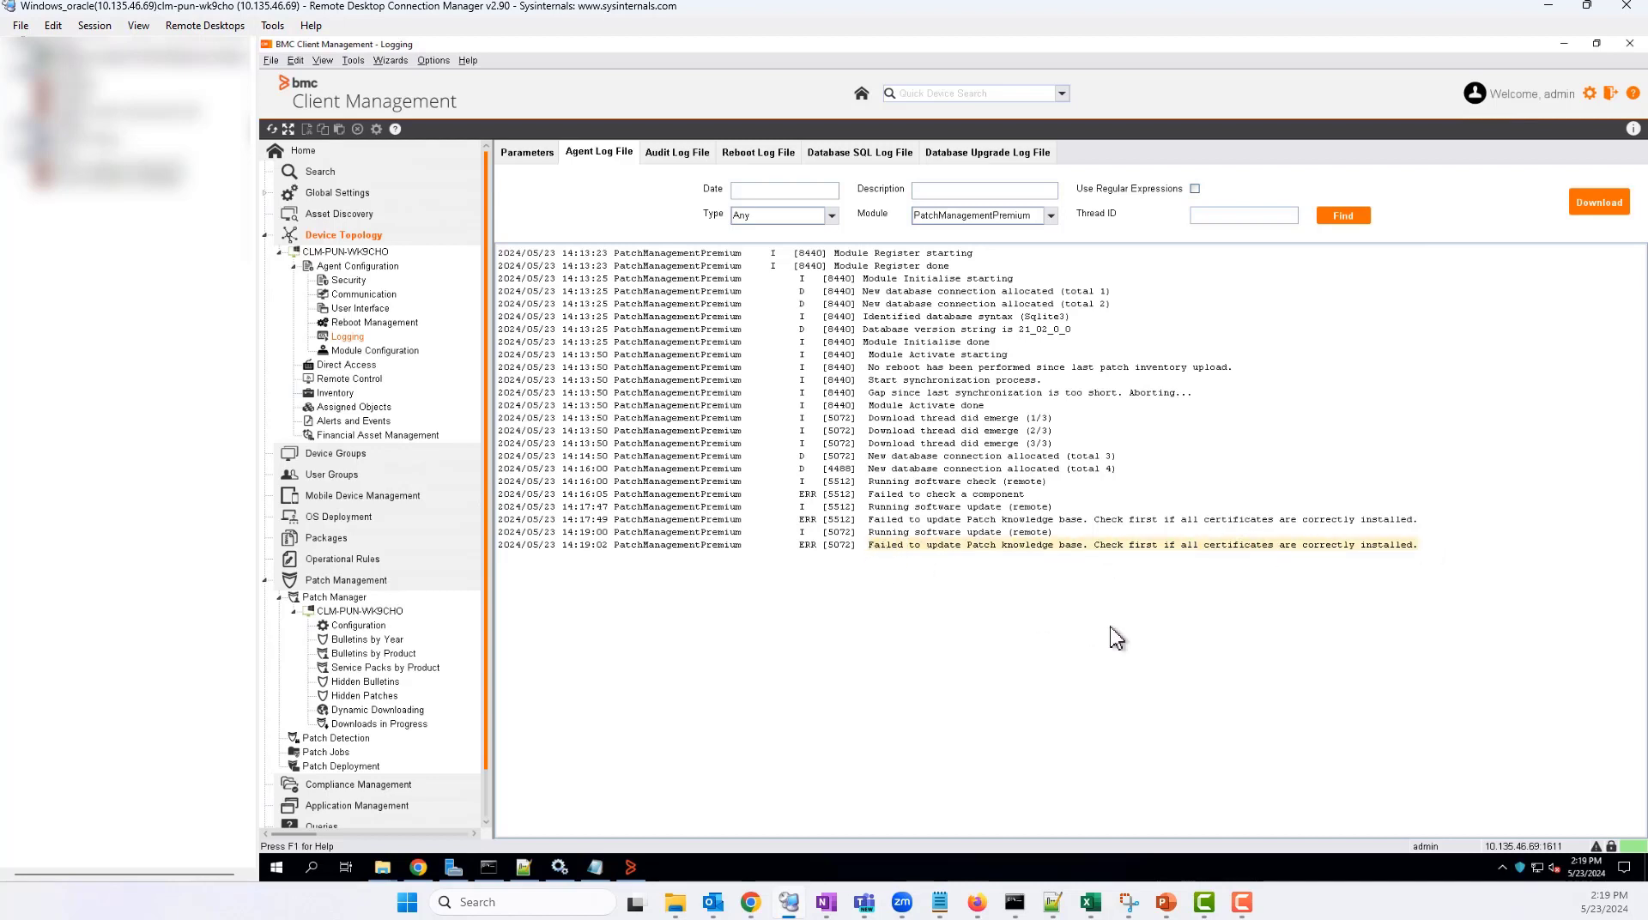